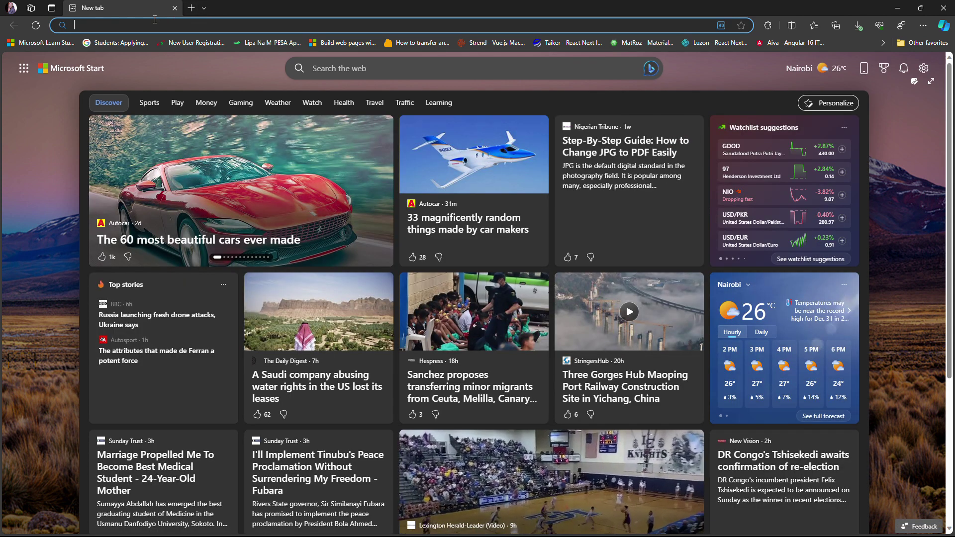
Load lengoapp.co.ke from the address bar and scroll through its homepage and back to the top
text(len)
key(Return)
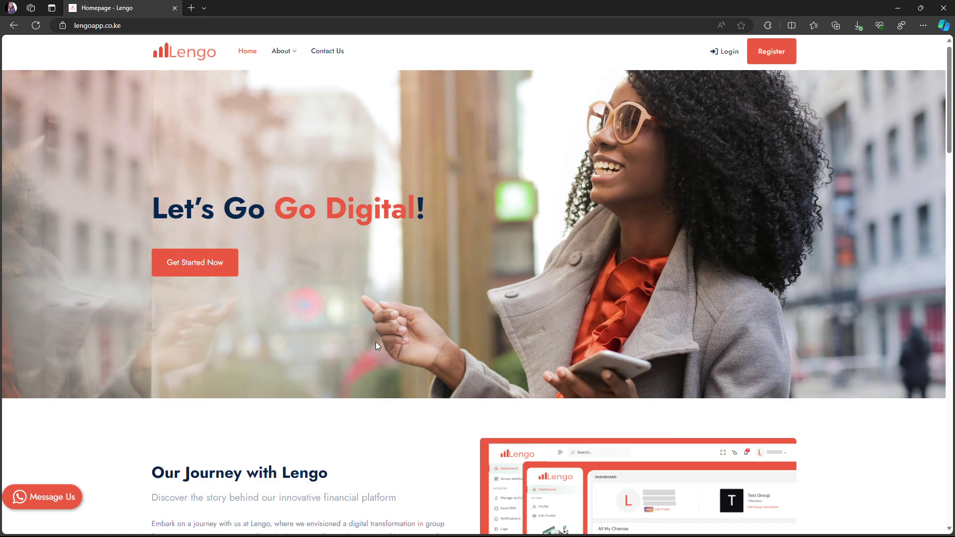
scroll(375, 342, down, 8)
scroll(375, 341, down, 10)
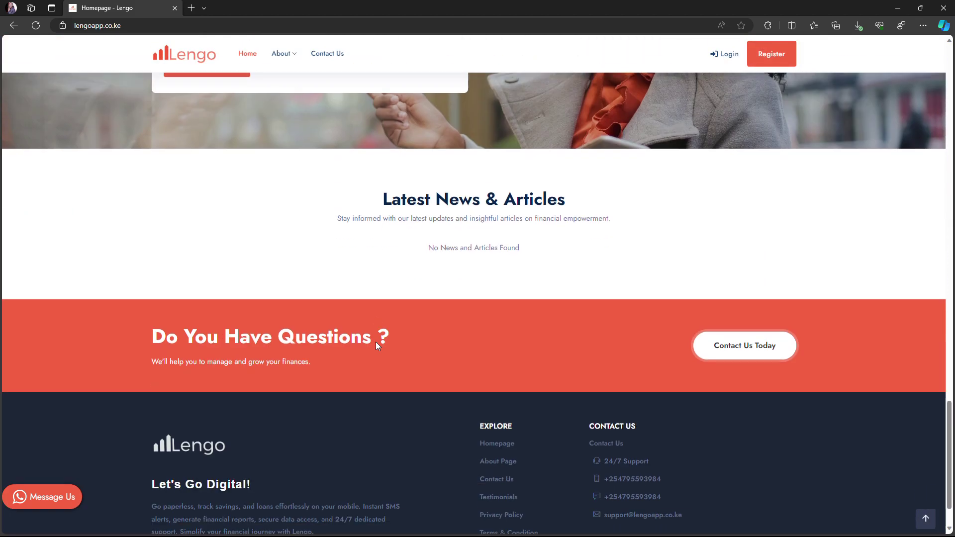
scroll(375, 342, up, 15)
scroll(376, 345, up, 4)
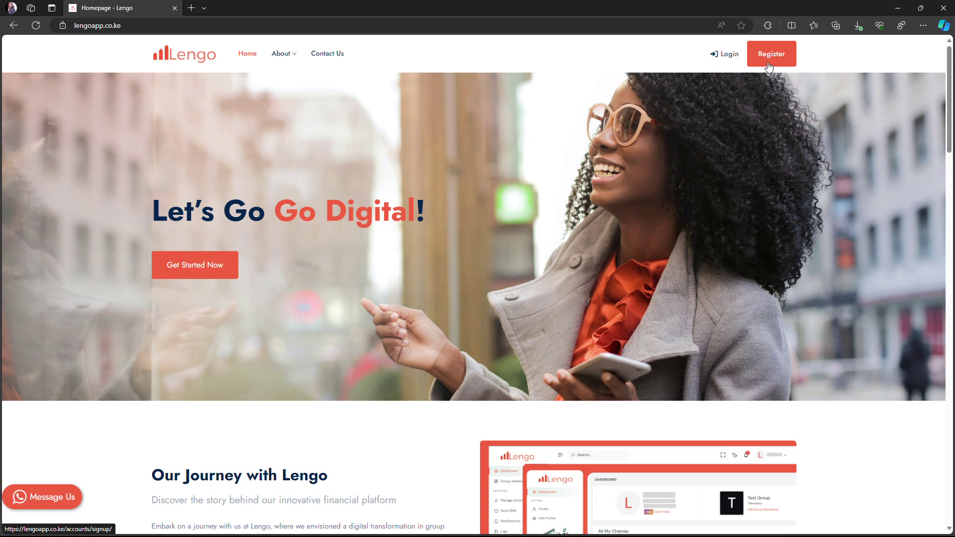
key(super+Right)
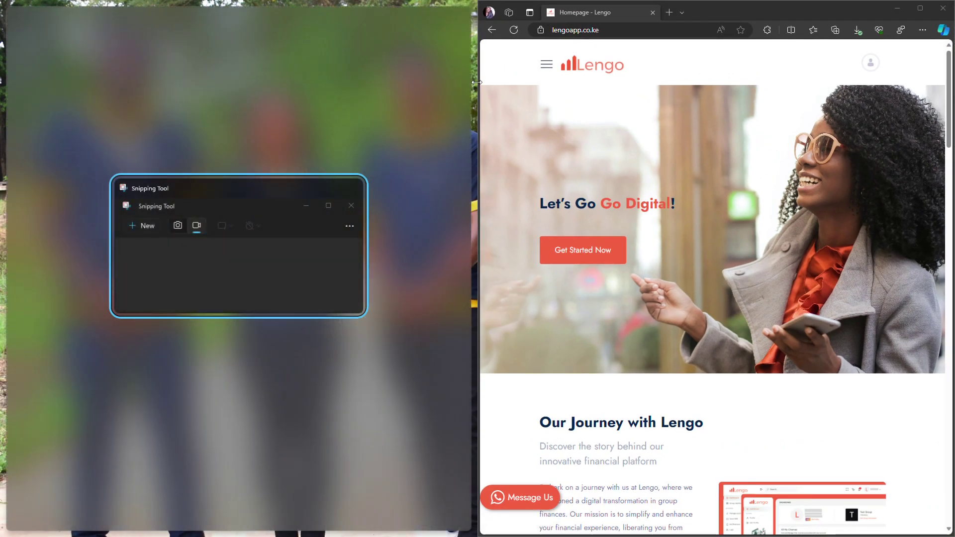
drag(476, 82, 706, 82)
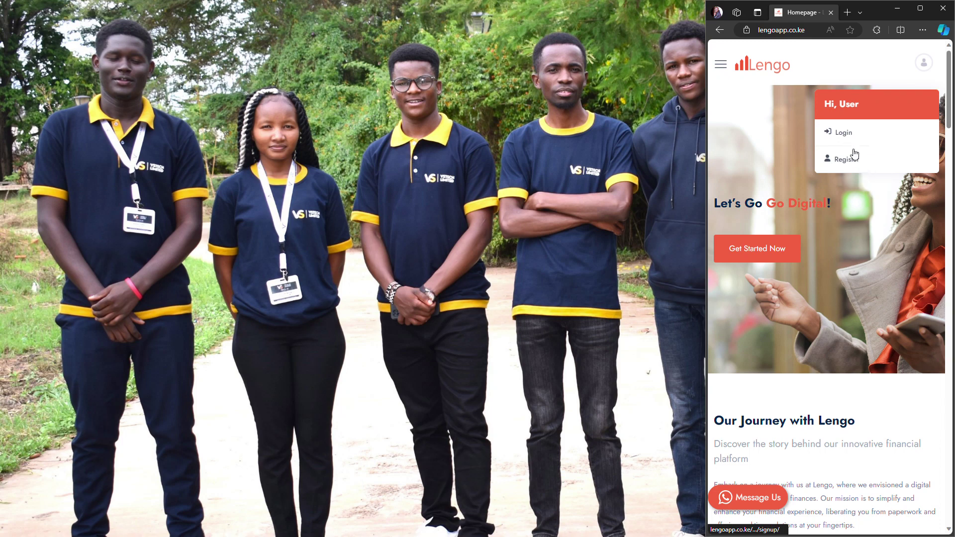
click(920, 8)
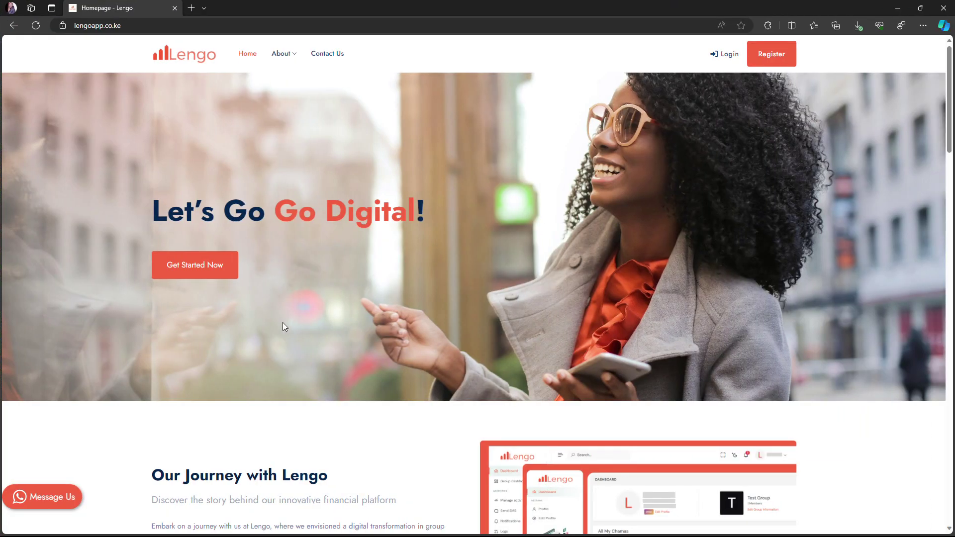
Open the Register form and enter the account's email address using the autofill suggestion
click(777, 65)
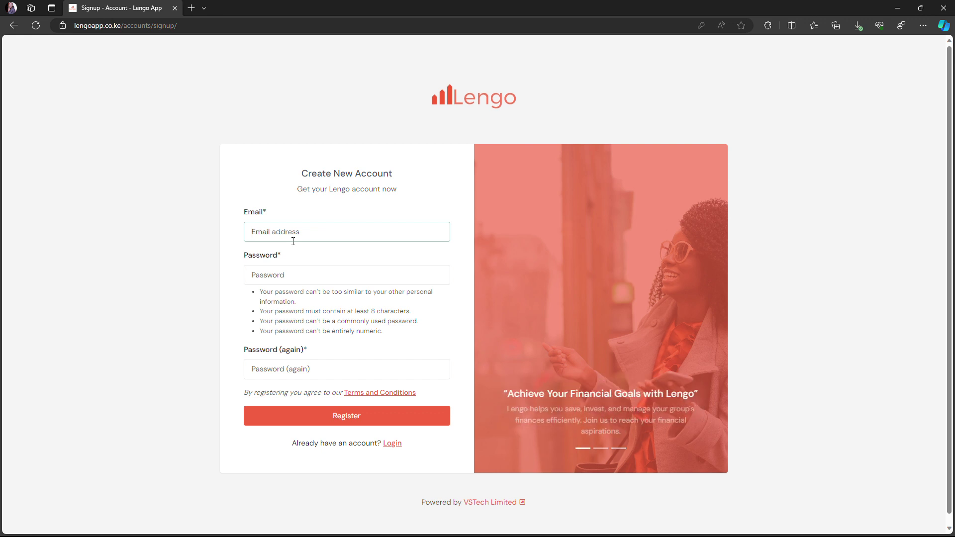
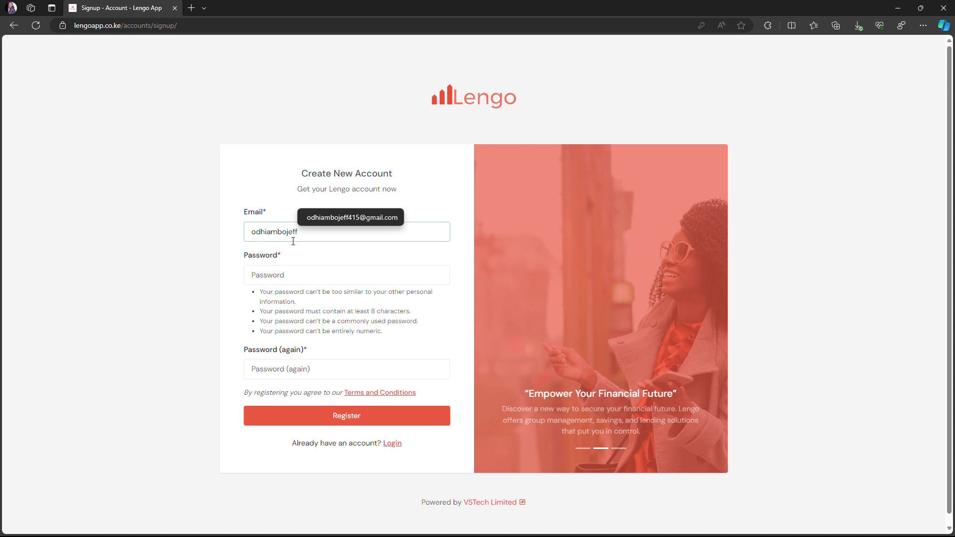
click(356, 217)
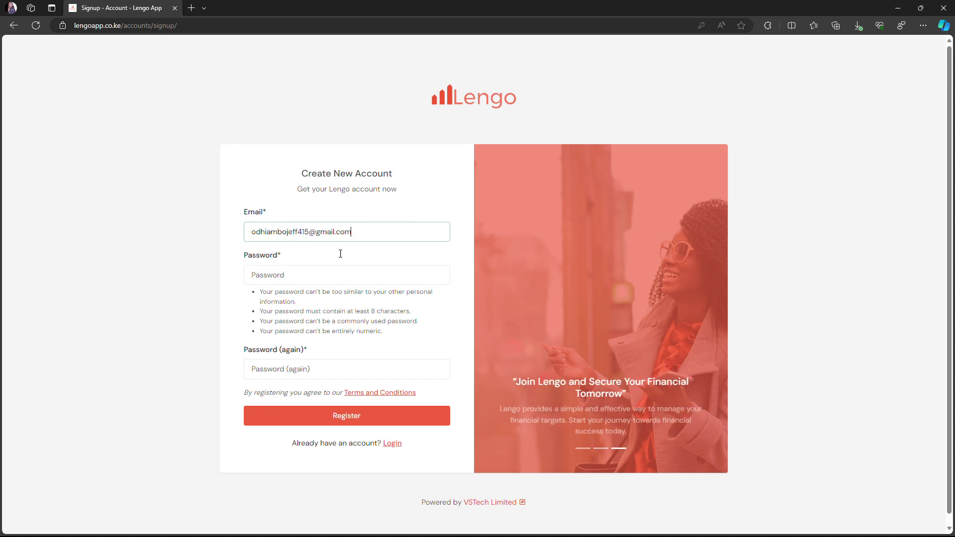
Enter the account password in both the Password and Password (again) fields
click(274, 277)
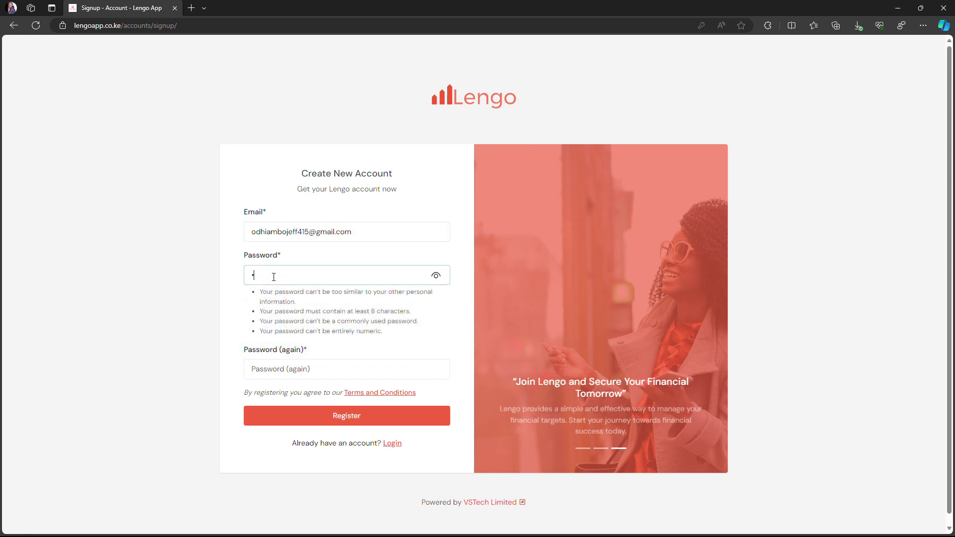
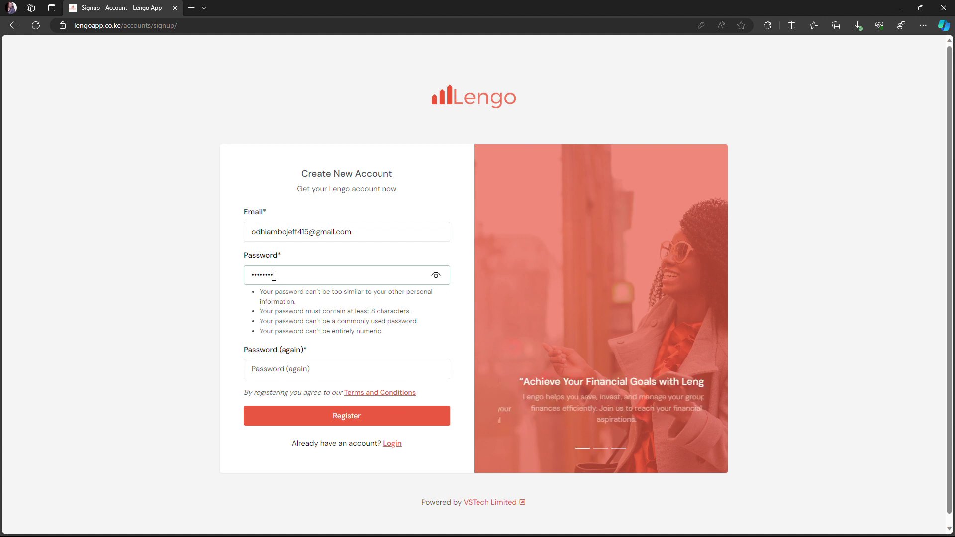
click(277, 371)
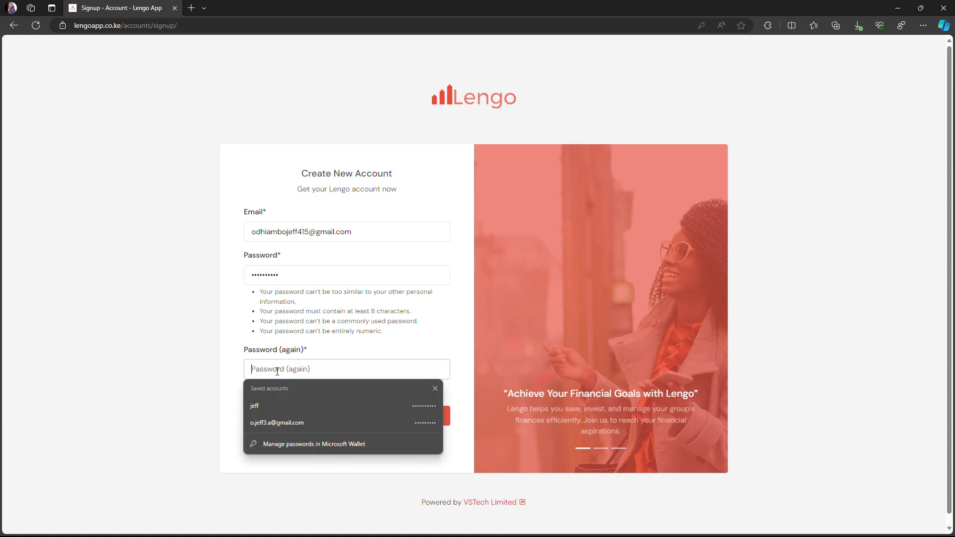
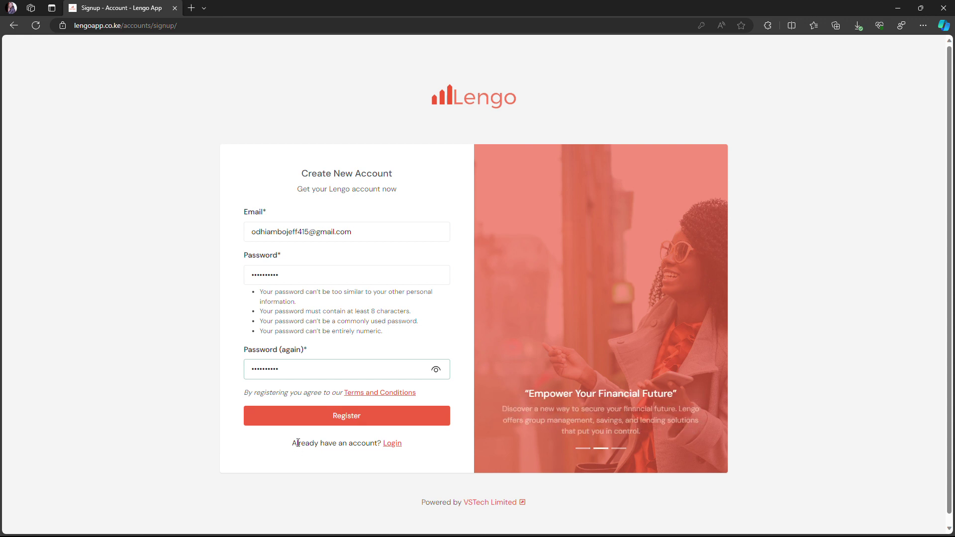
Submit the registration and dismiss Edge's saved-password popup
click(300, 424)
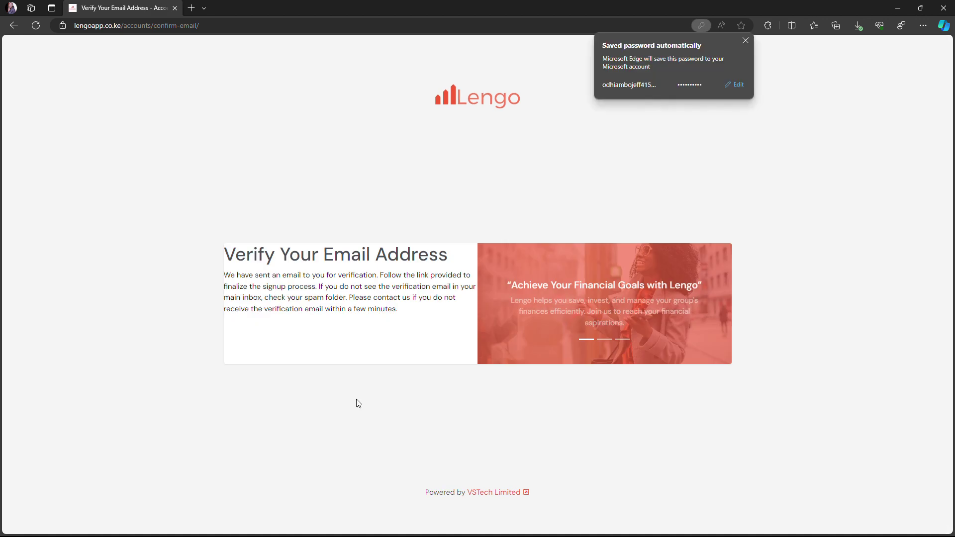
click(747, 41)
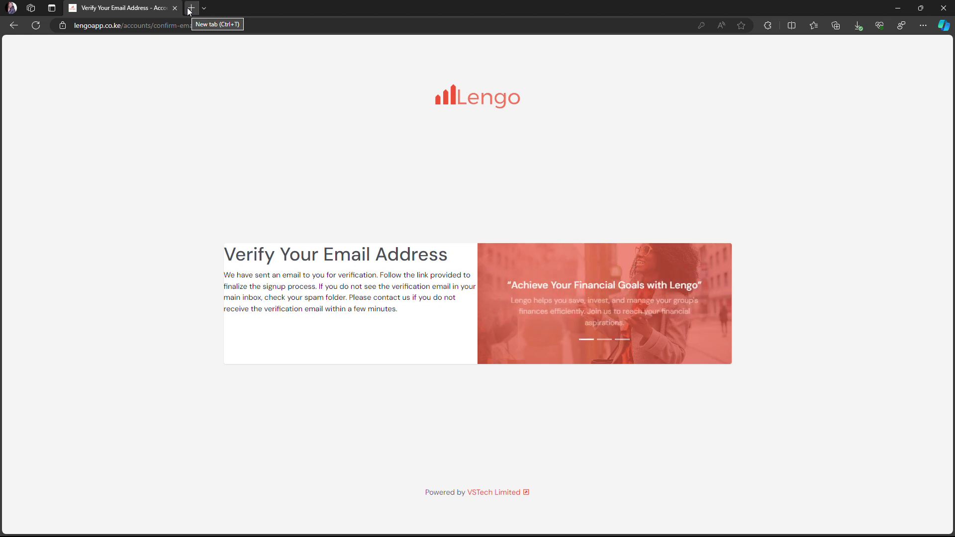
In a new tab, open the account's Gmail inbox and the Lengo App confirmation email
click(190, 8)
text(gmail.com)
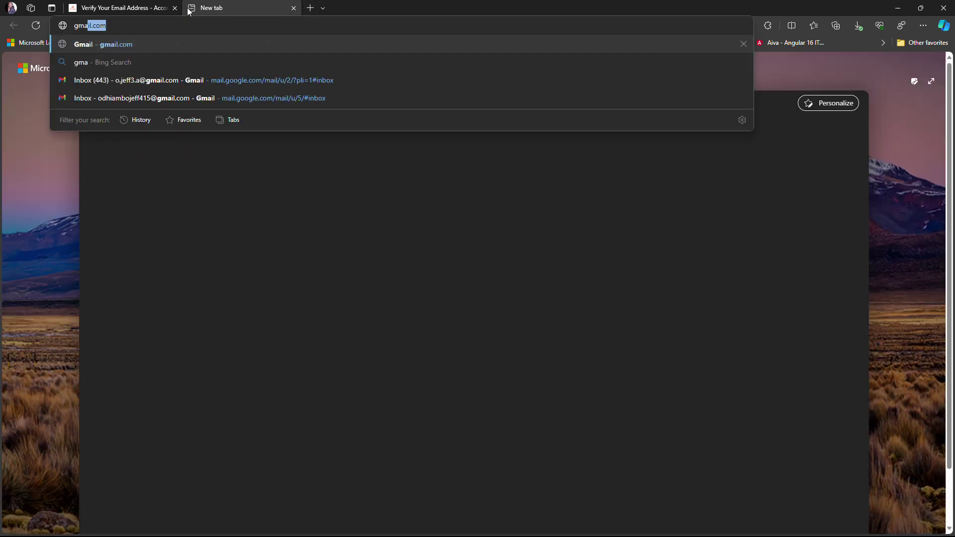
key(Return)
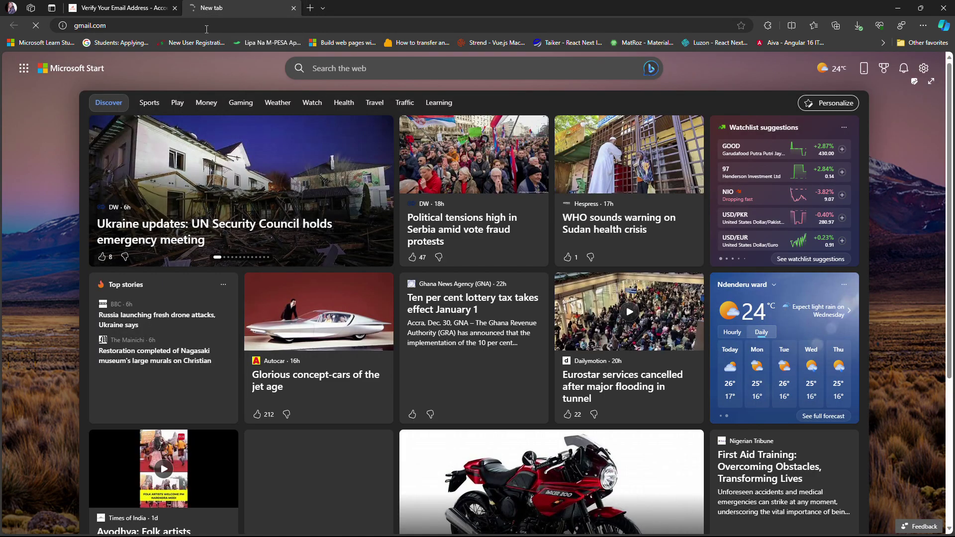
click(143, 26)
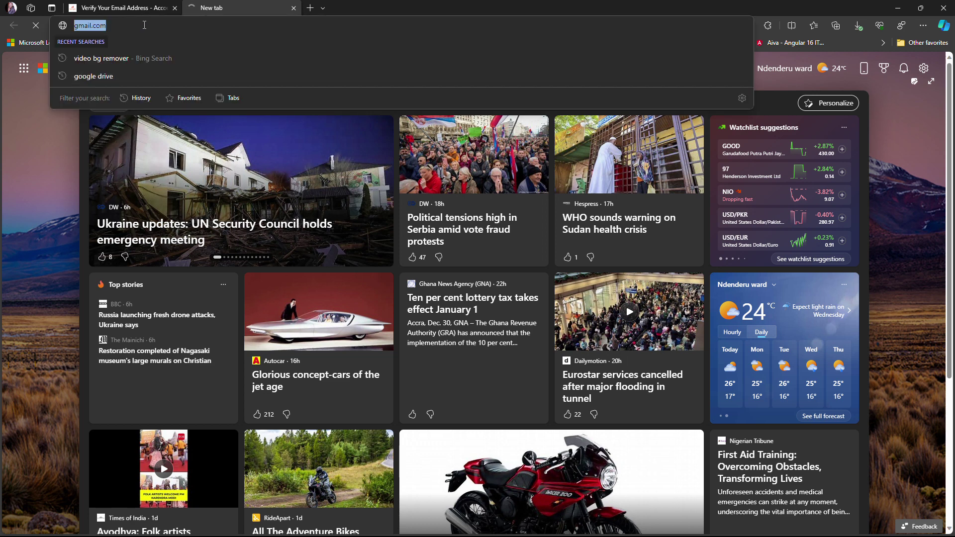
text(ma)
key(Down)
key(Down)
key(Down)
key(Down)
key(Down)
key(Down)
key(Down)
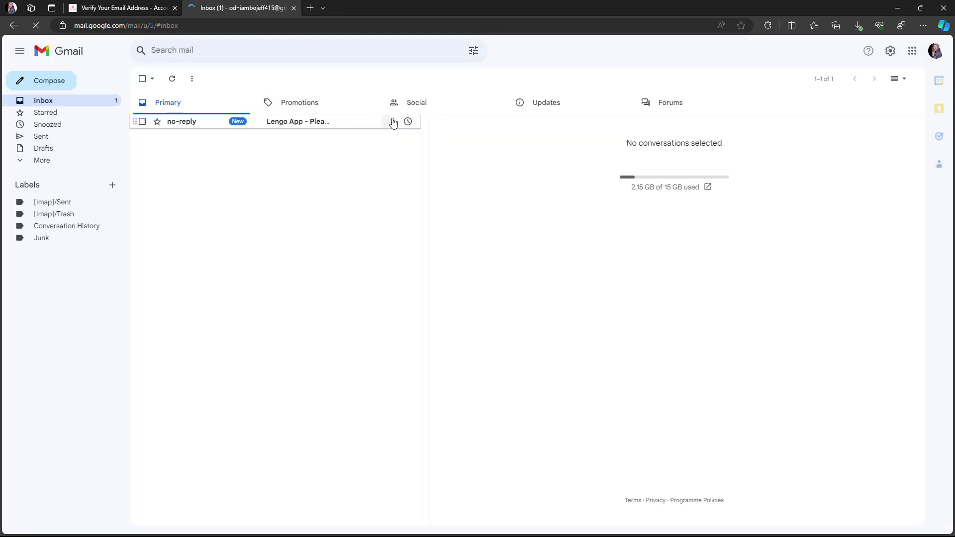
click(267, 130)
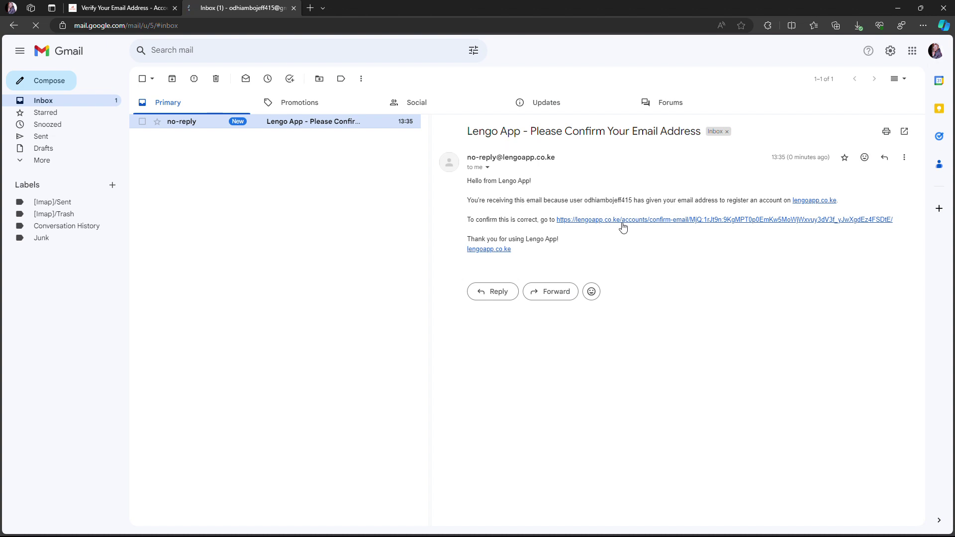
Confirm the email address via the link, then dismiss all four notices on Edit My Profile
click(650, 220)
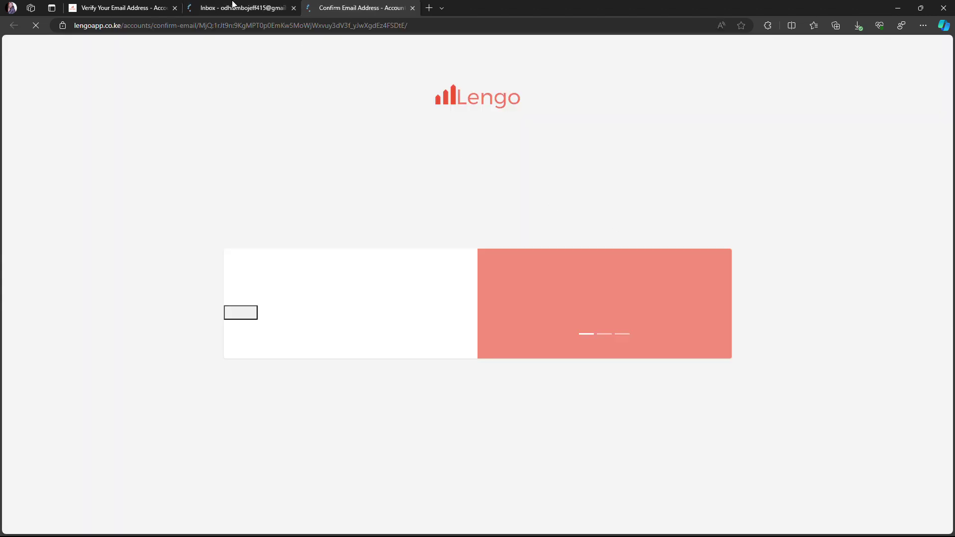
click(246, 313)
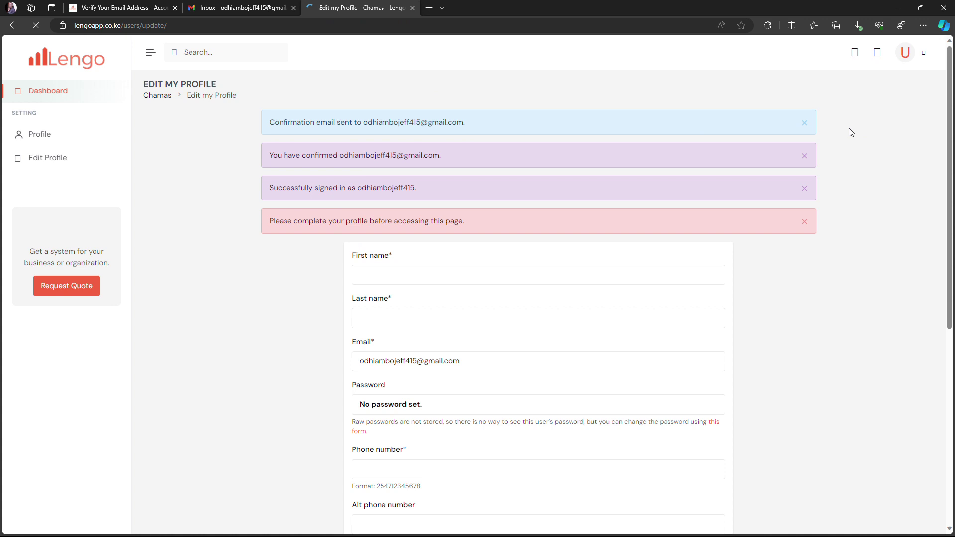
click(805, 123)
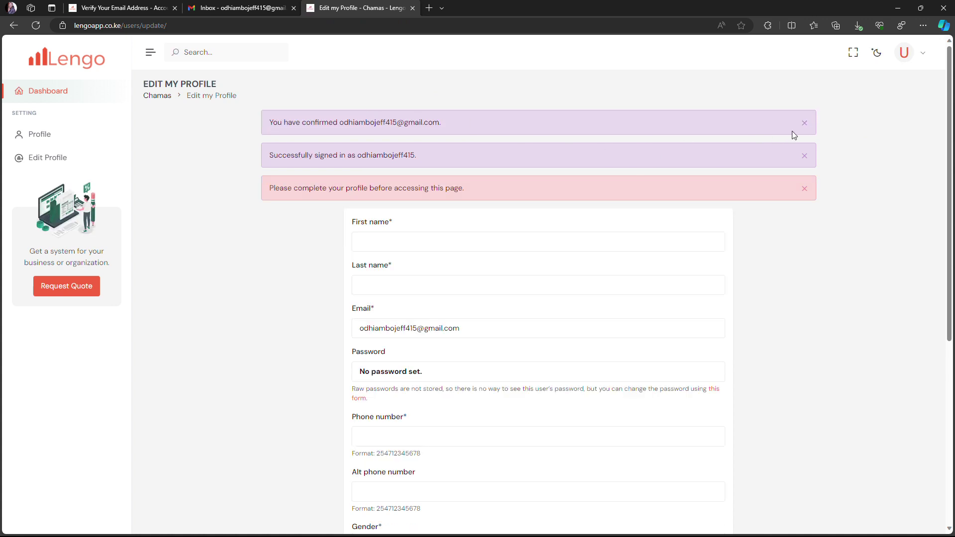
click(803, 124)
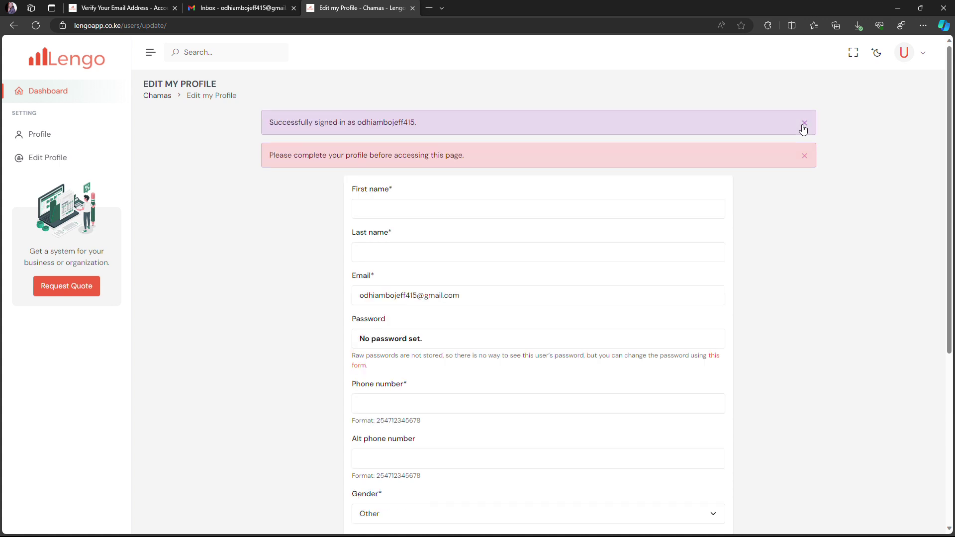
click(804, 127)
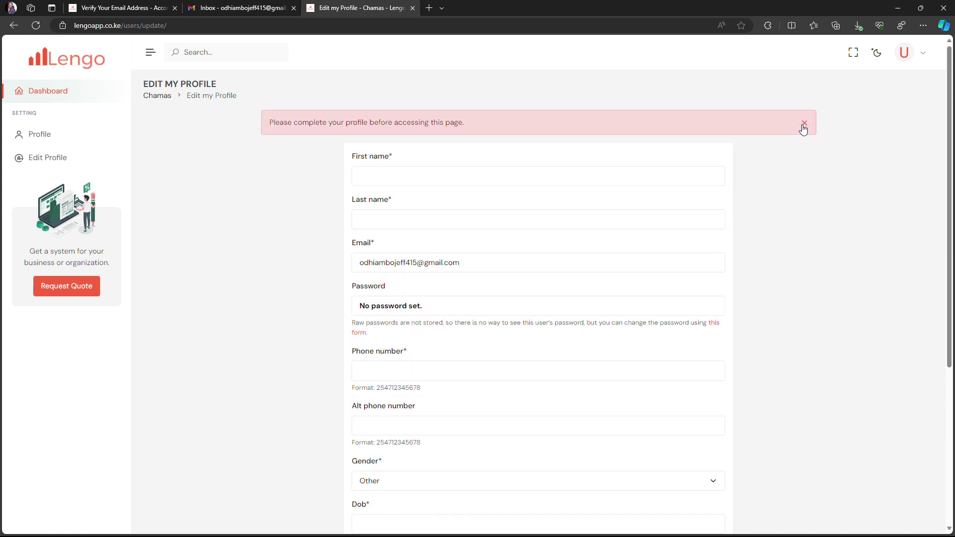
click(804, 128)
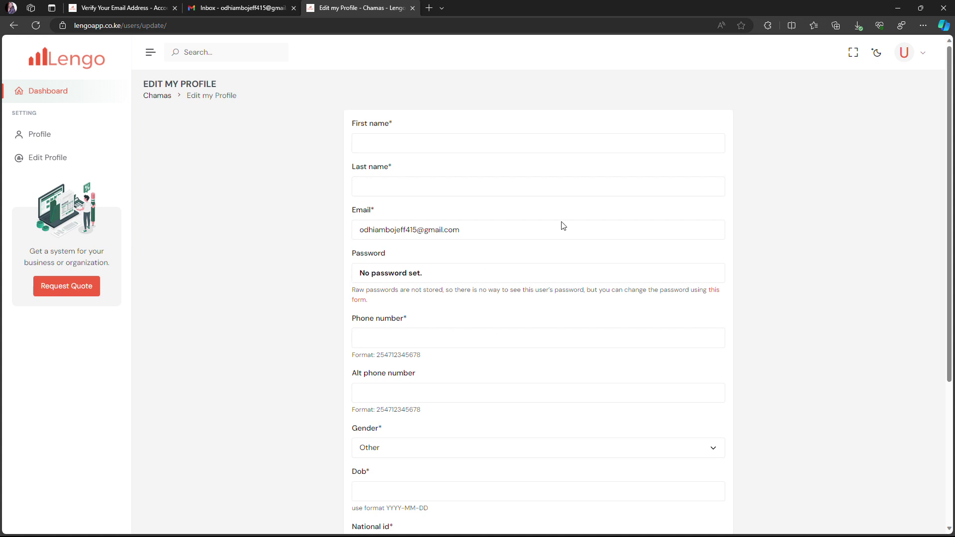
Sign out from the account menu and dismiss the 'You have signed out.' banner
click(922, 54)
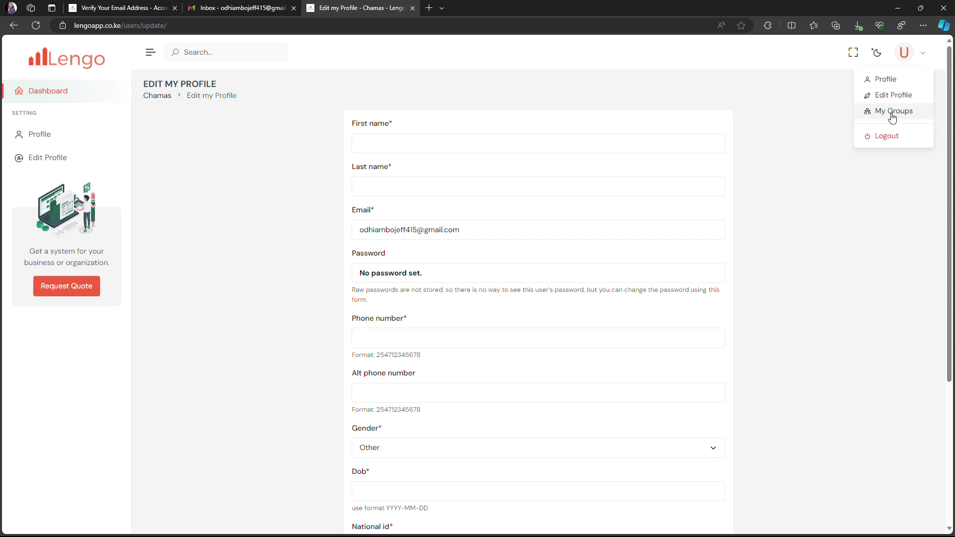
click(878, 139)
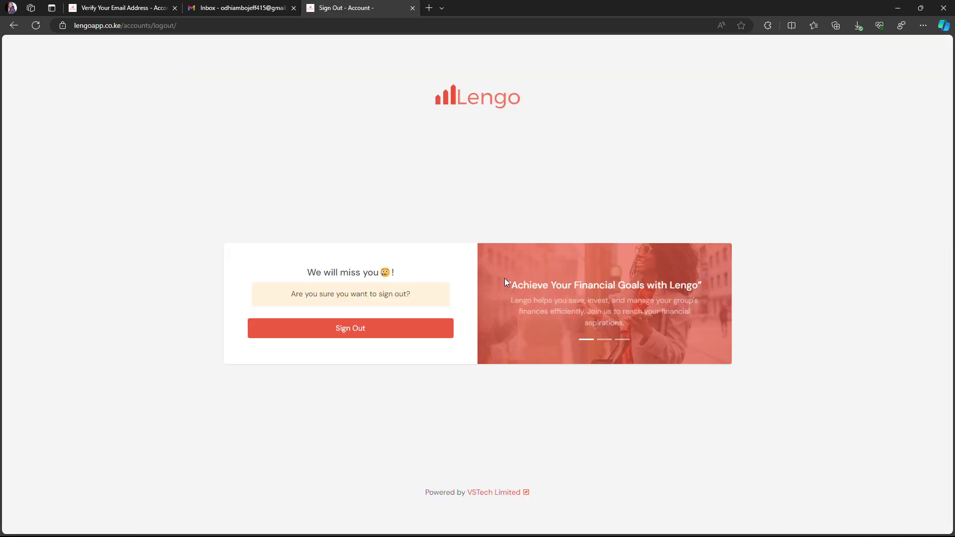
click(295, 331)
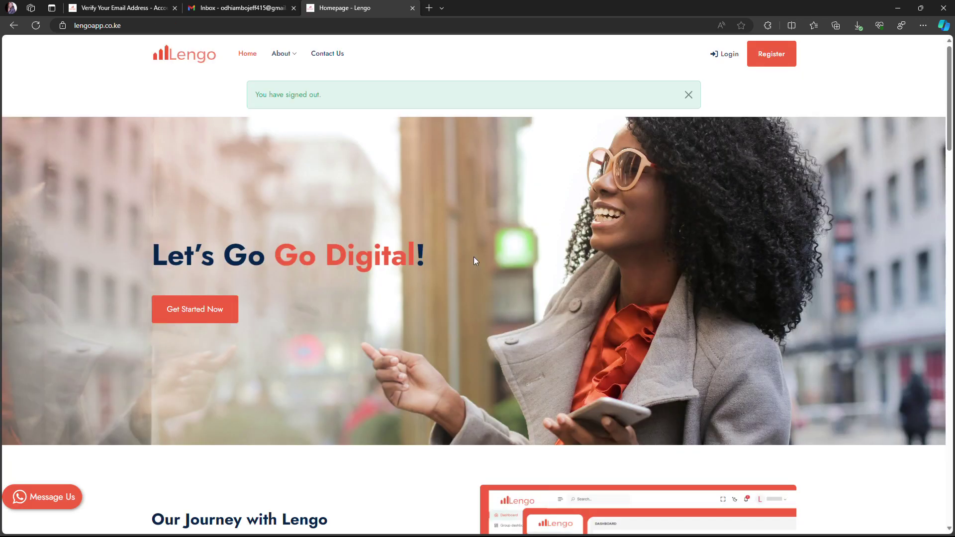
click(688, 95)
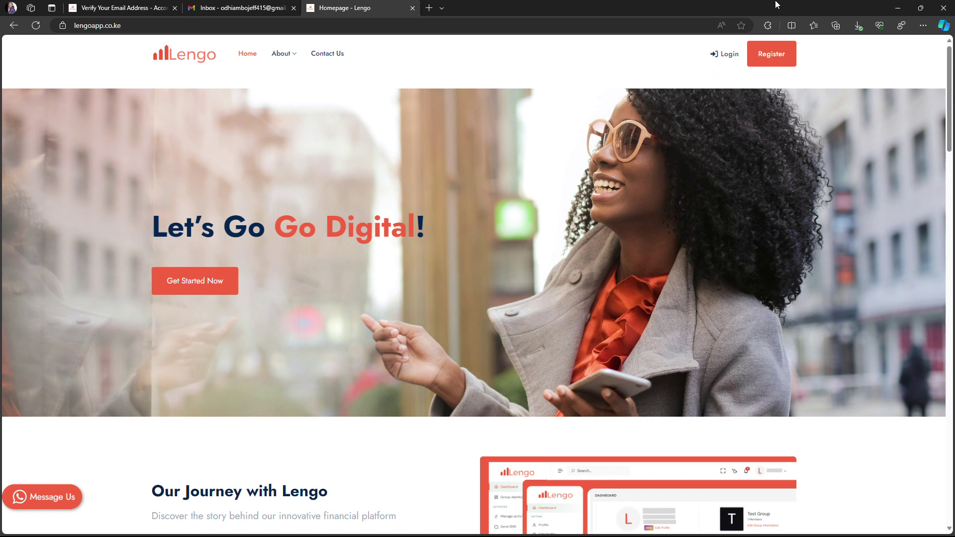
Open the Login page with saved credentials filled in, closing Edge's saved accounts dropdown
click(717, 60)
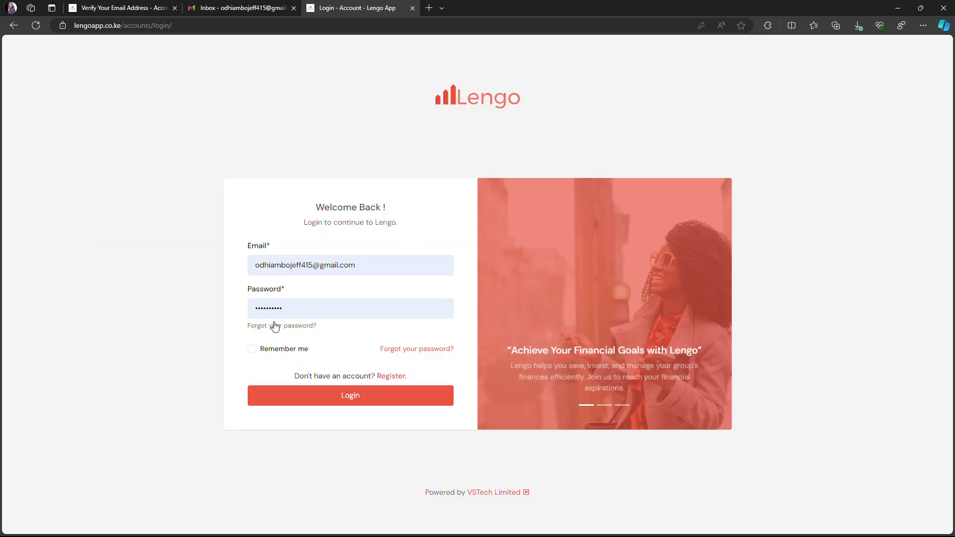
click(275, 311)
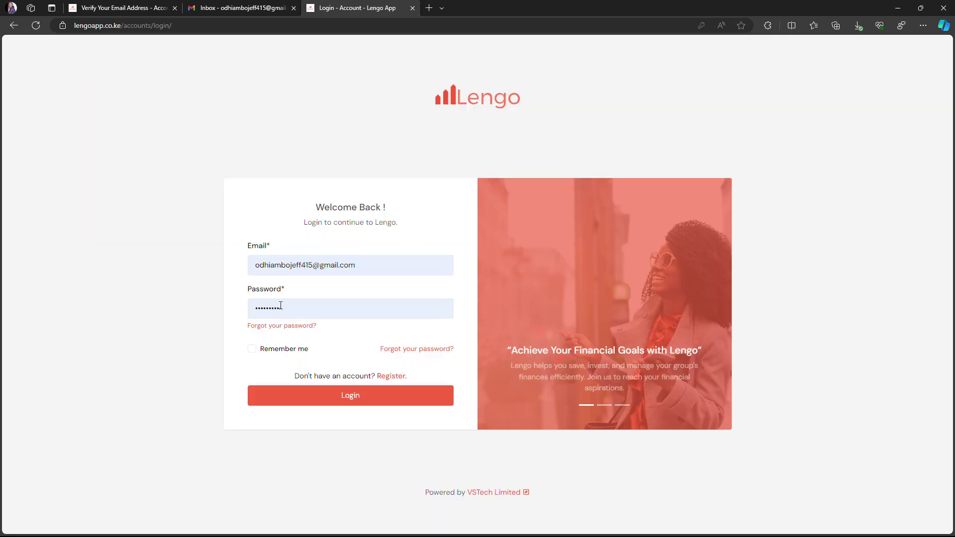
click(242, 302)
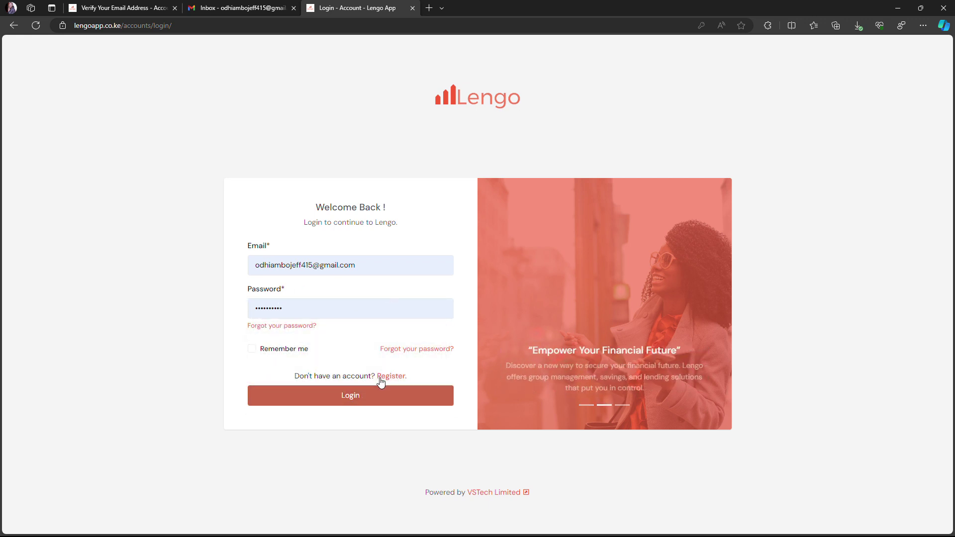
Request a password reset link for the saved account email via 'Forgot your password?'
click(410, 353)
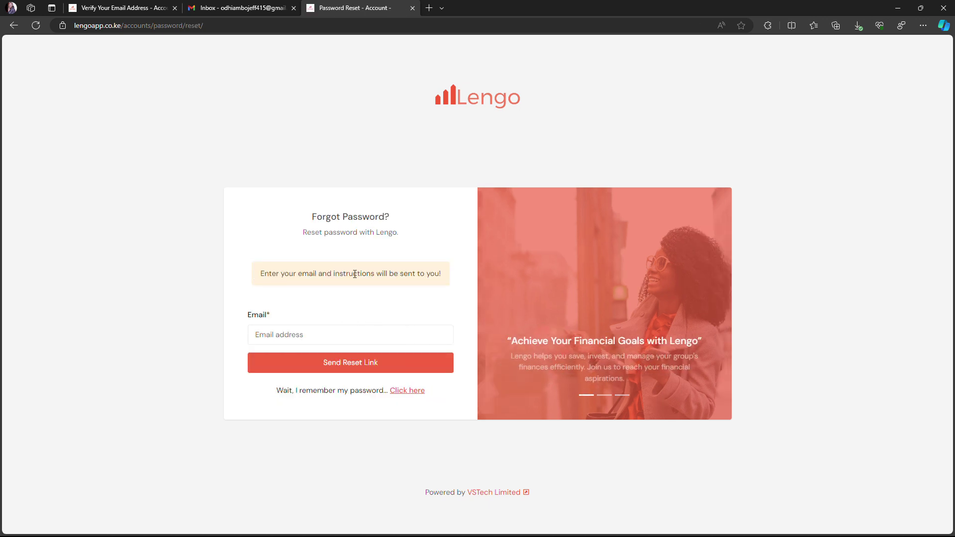
click(298, 331)
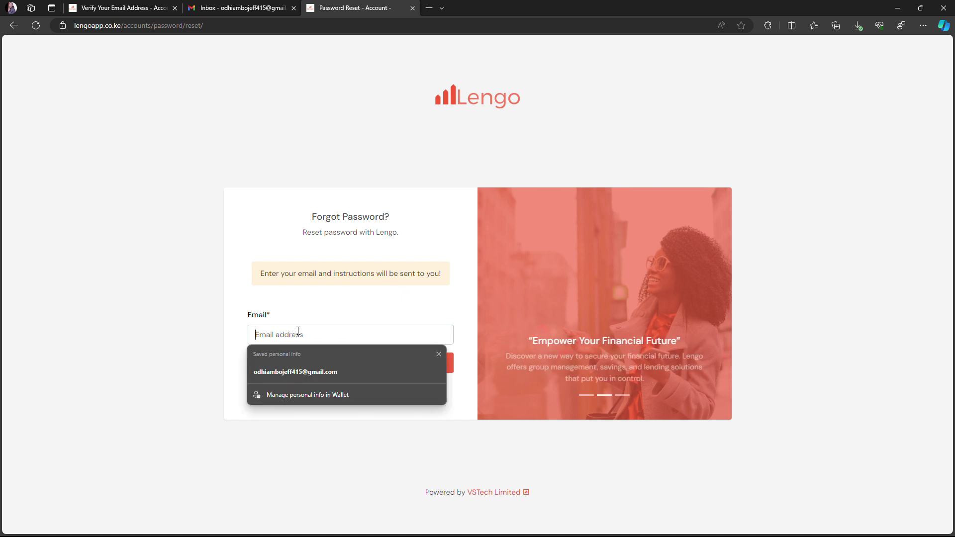
click(311, 372)
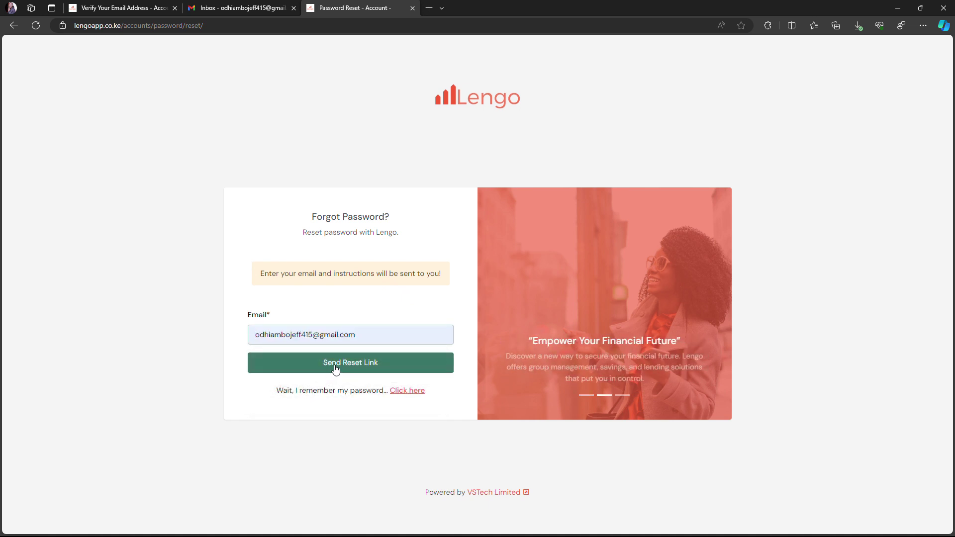
click(336, 367)
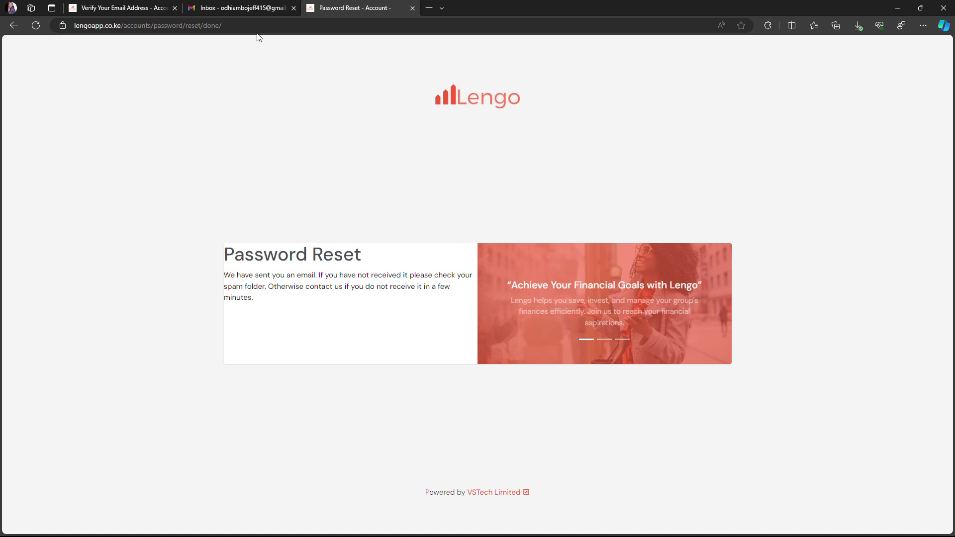
Open the 'Lengo App - Password Reset' email in Gmail and follow its reset link
click(263, 7)
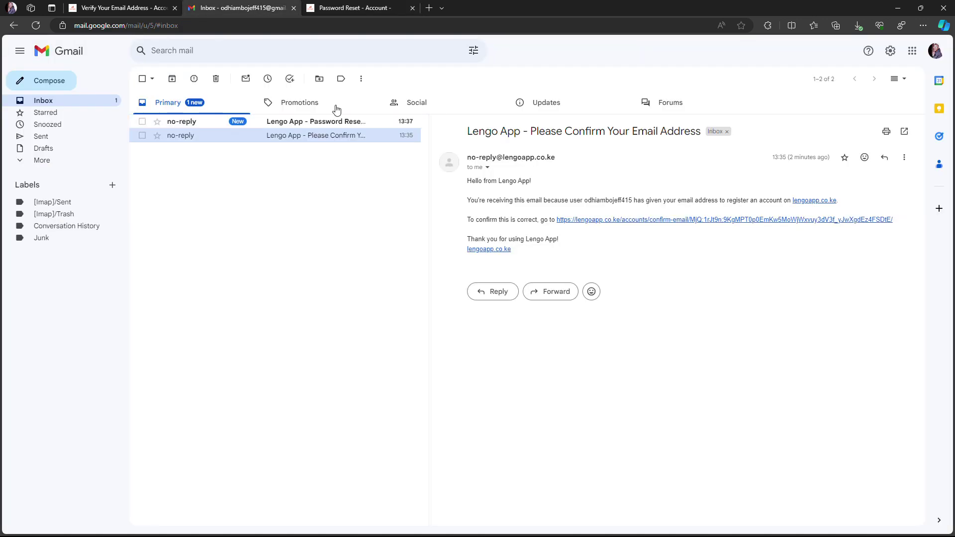
click(279, 124)
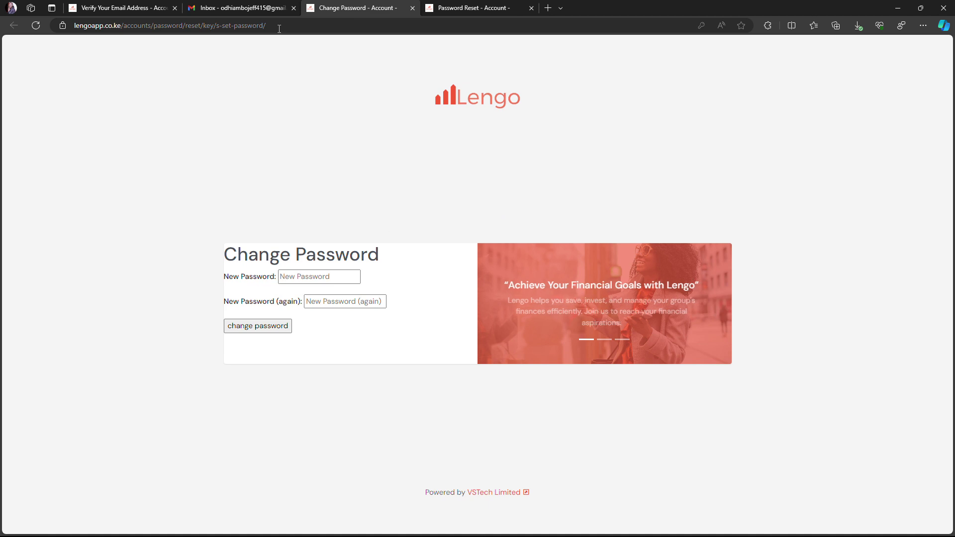
Trim the address back to lengoapp.co.ke and load the Lengo homepage
drag(279, 28, 131, 27)
key(BackSpace)
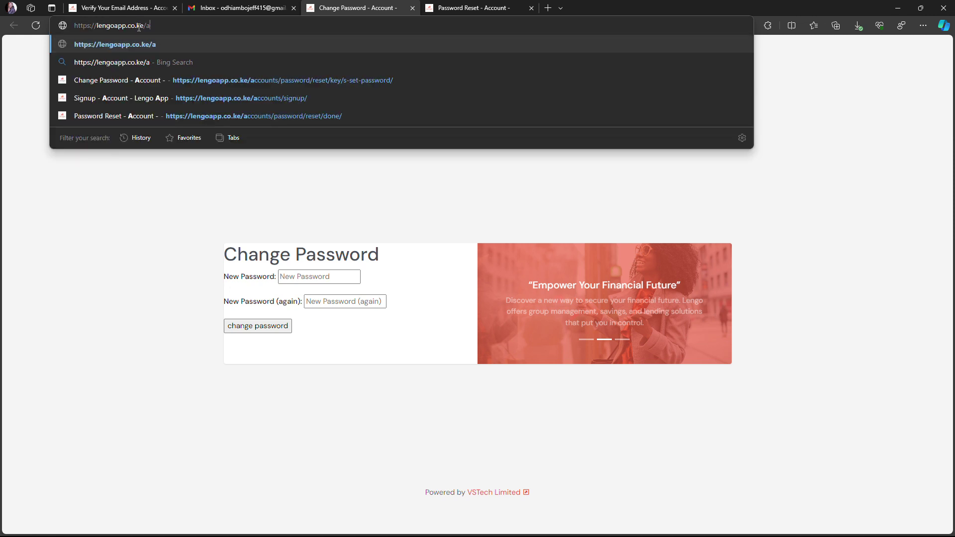
key(BackSpace)
key(Return)
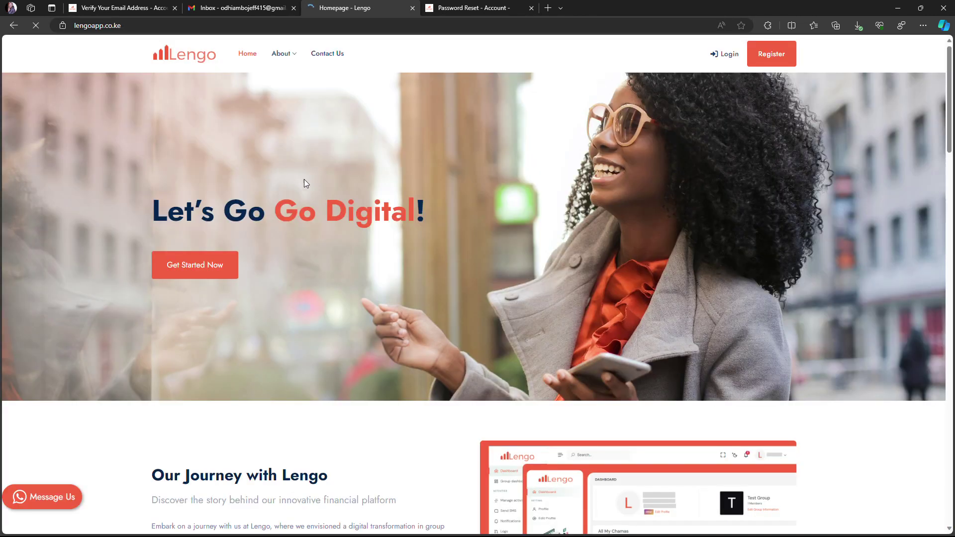
Log in with the saved credentials and dismiss the profile and signed-in notices
click(720, 56)
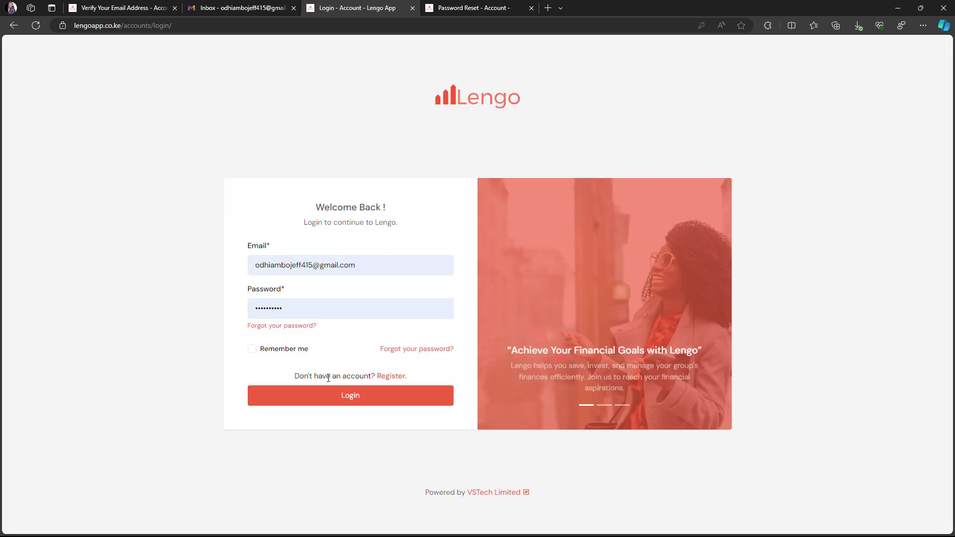
click(313, 404)
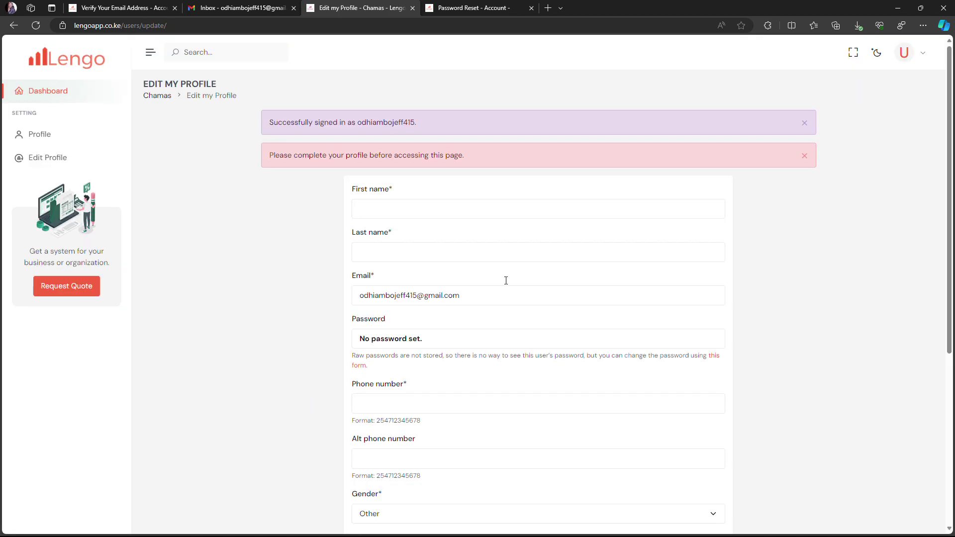
click(804, 156)
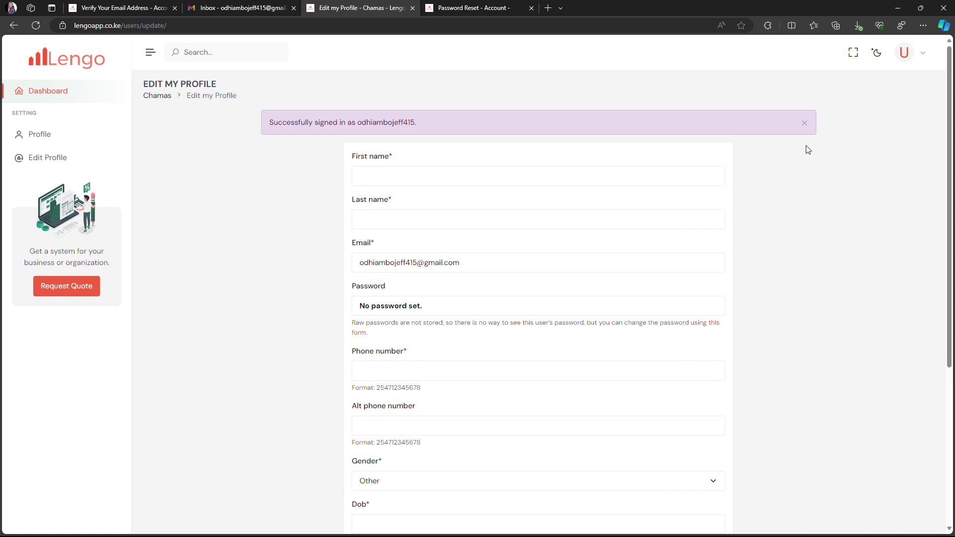
click(804, 124)
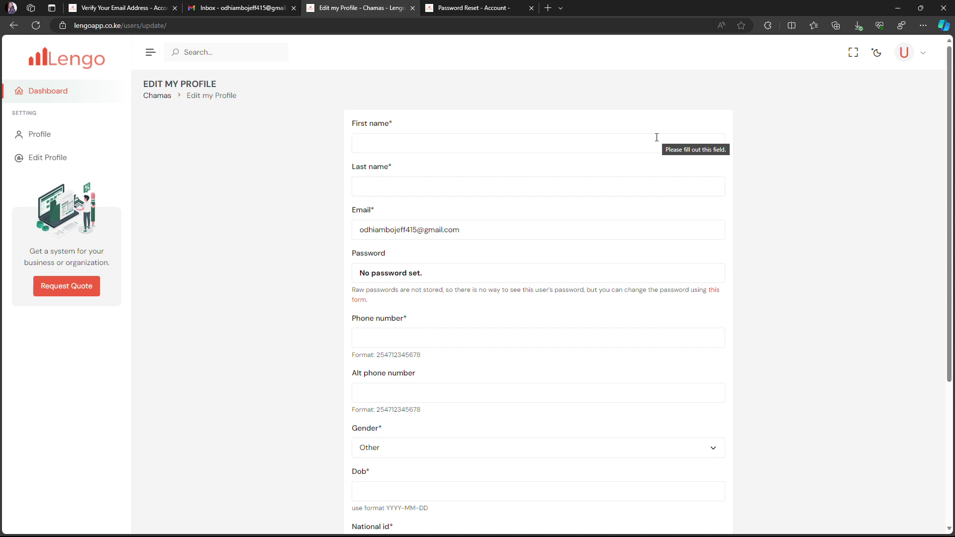
Enter the user's first name and last name in the profile form
click(581, 141)
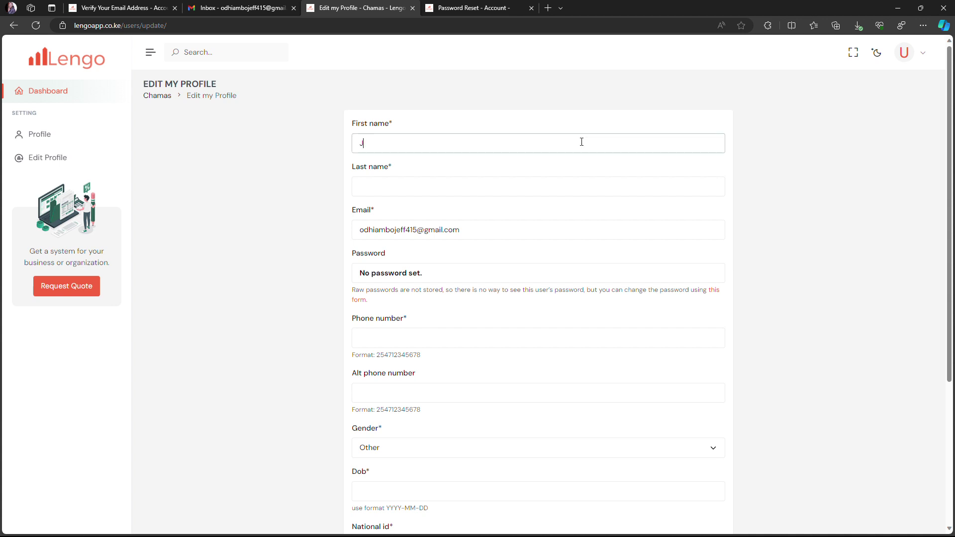
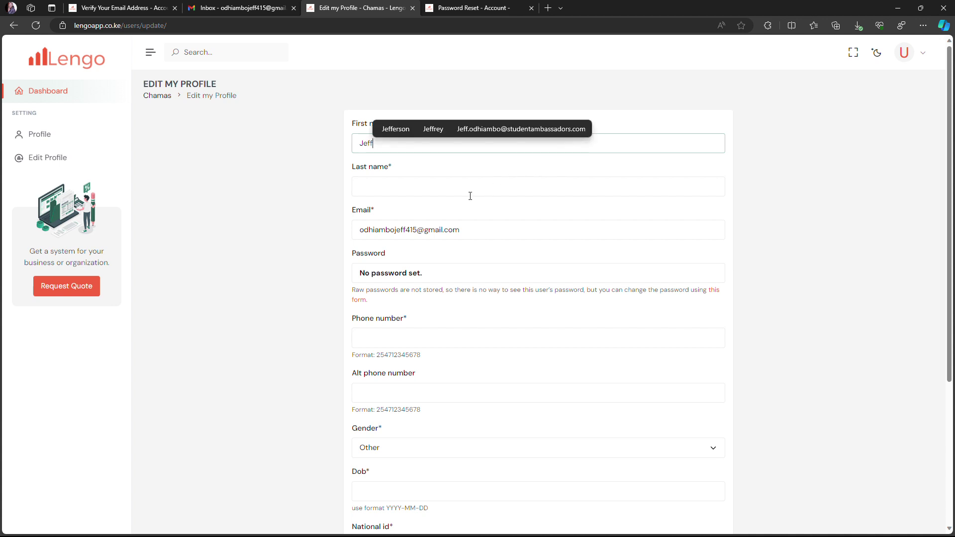
click(470, 195)
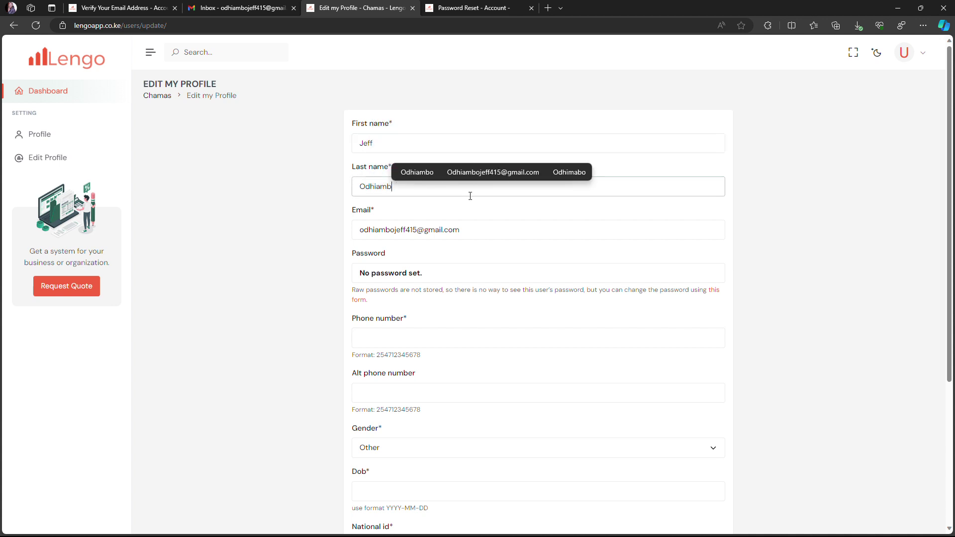
Fill in the phone number field with the user's mobile number
click(389, 346)
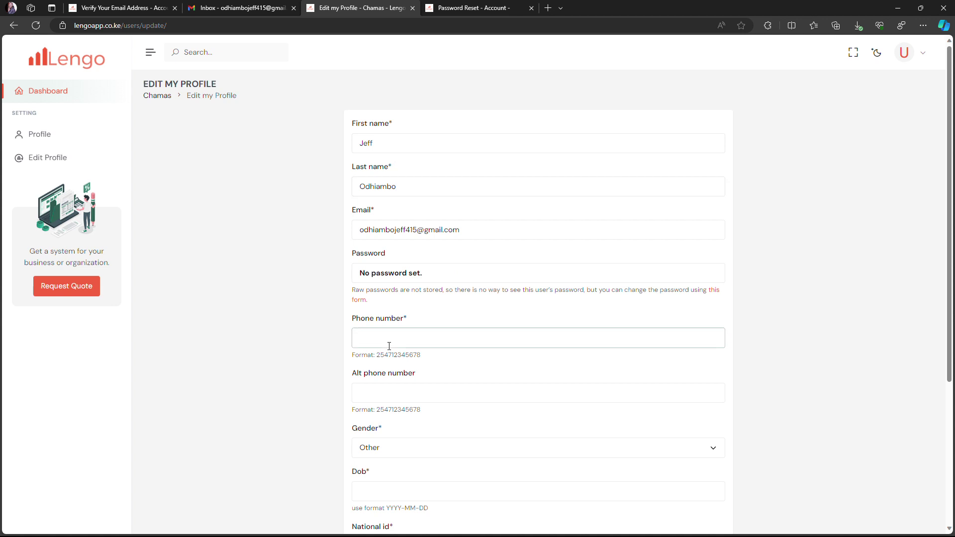
text(254)
drag(374, 355, 447, 357)
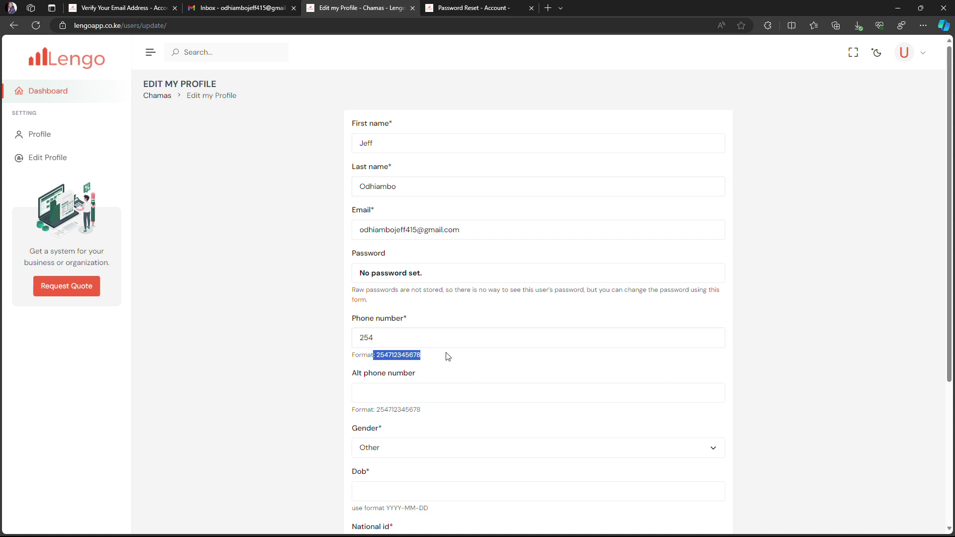
click(377, 353)
drag(377, 353, 423, 356)
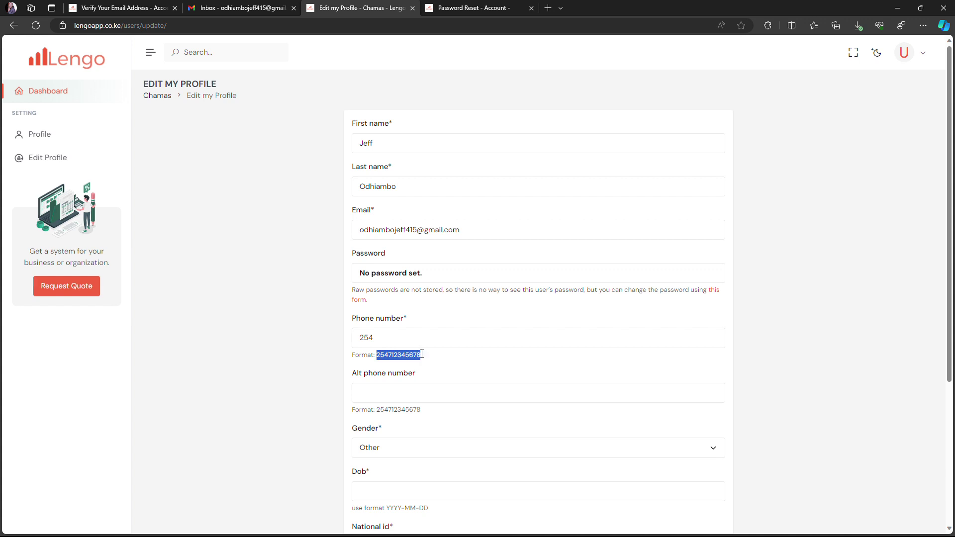
click(386, 334)
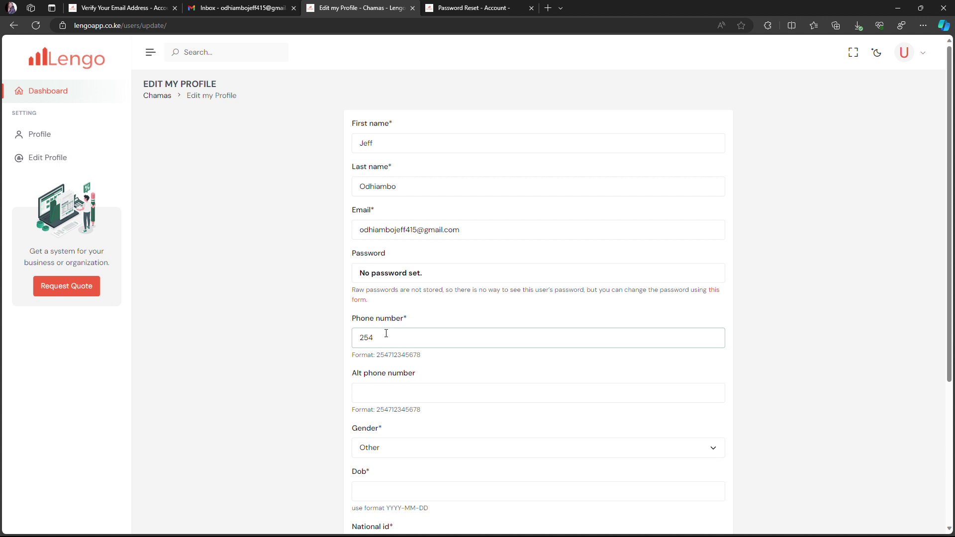
key(BackSpace)
key(BackSpace)
key(BackSpace)
scroll(386, 334, down, 4)
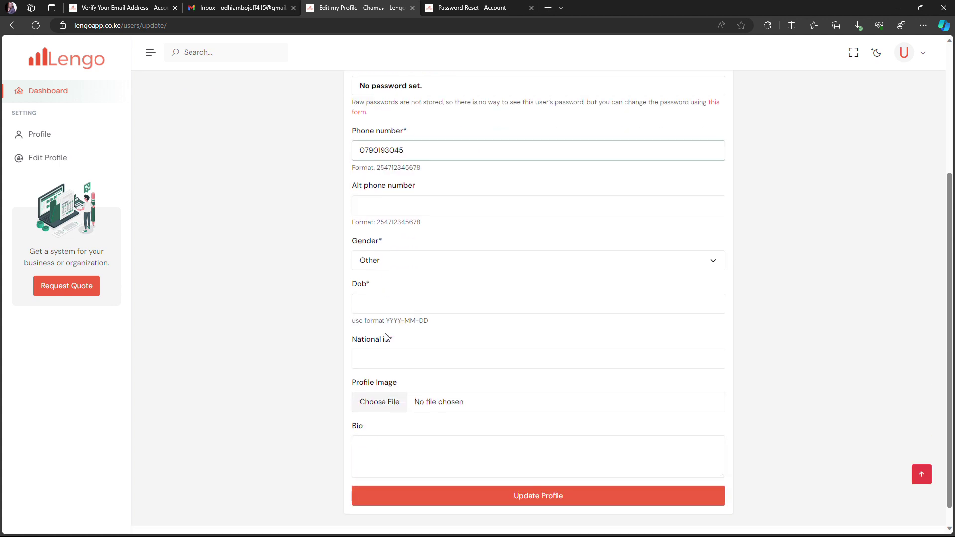
click(360, 287)
text(2)
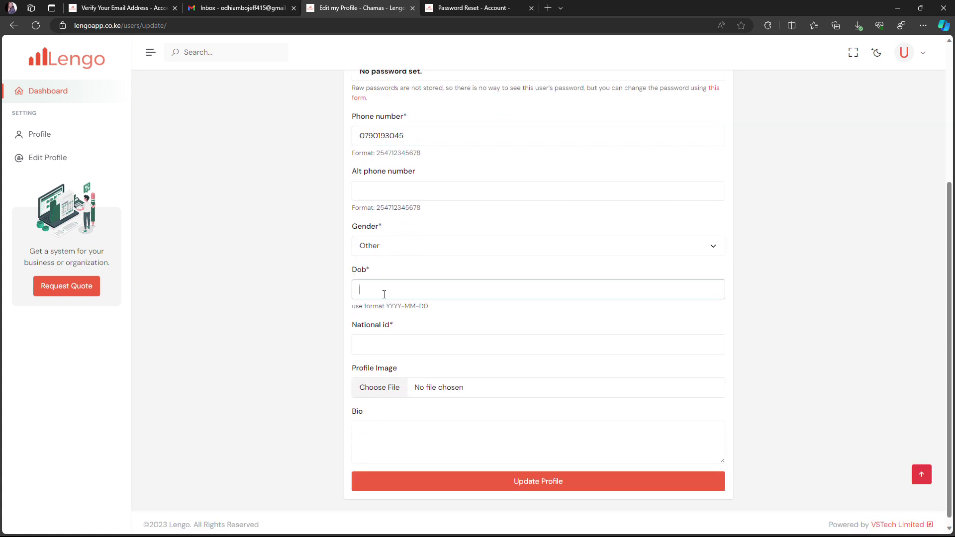
key(BackSpace)
click(397, 338)
text(123452)
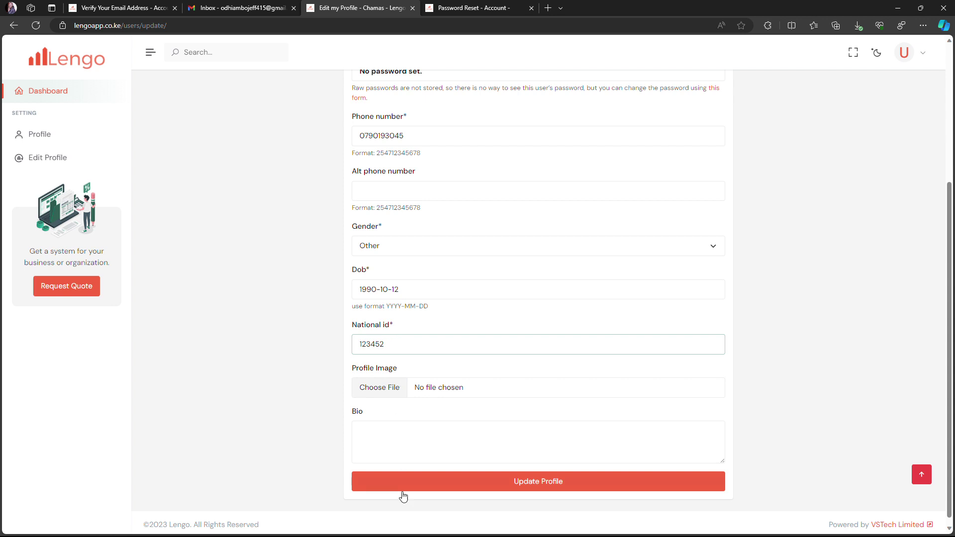
Submit the profile, dismiss the error, and replace the phone number's leading zero with 254
click(403, 482)
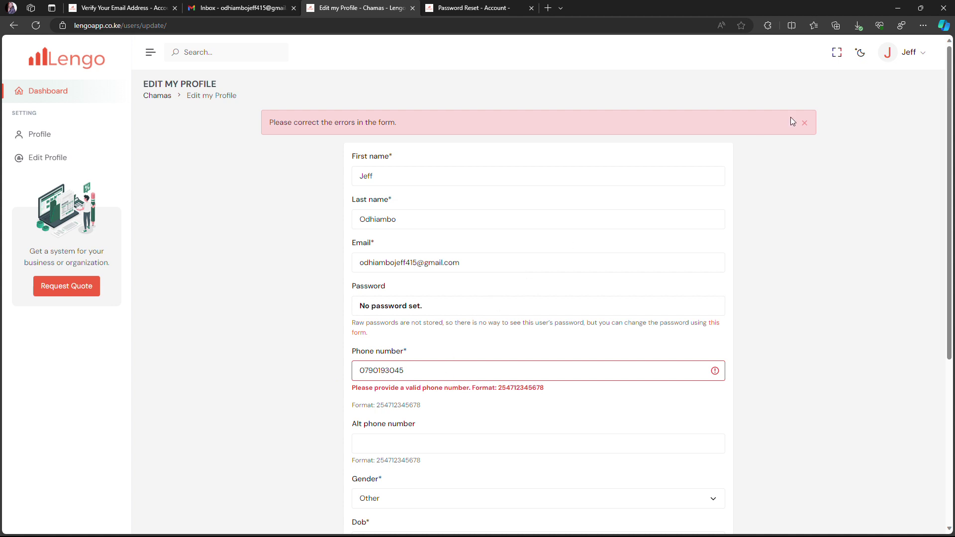
click(803, 123)
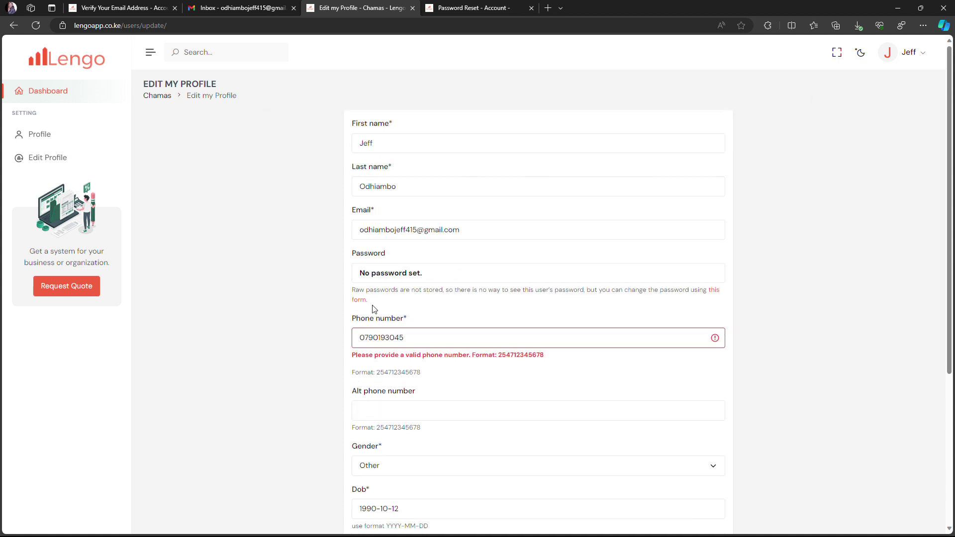
click(361, 340)
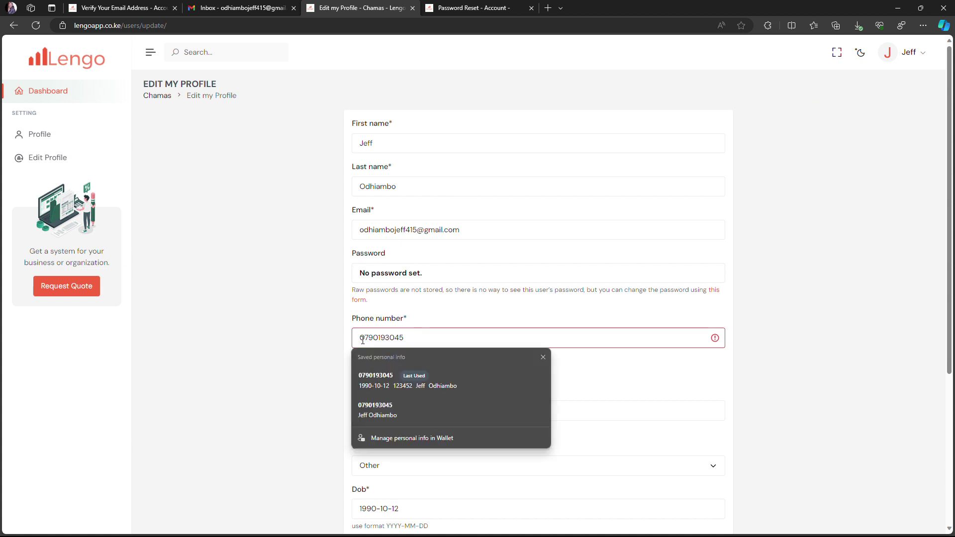
key(Delete)
text(254)
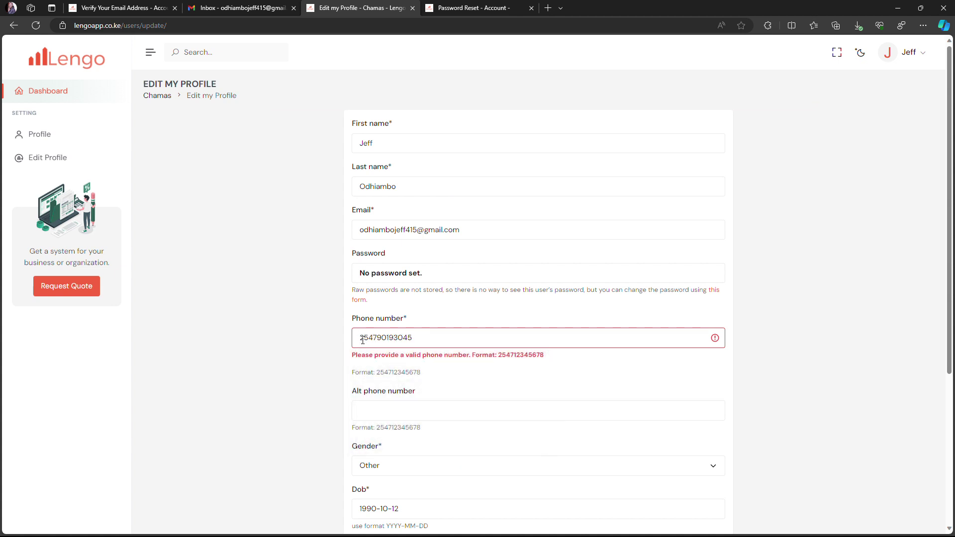
scroll(467, 363, down, 3)
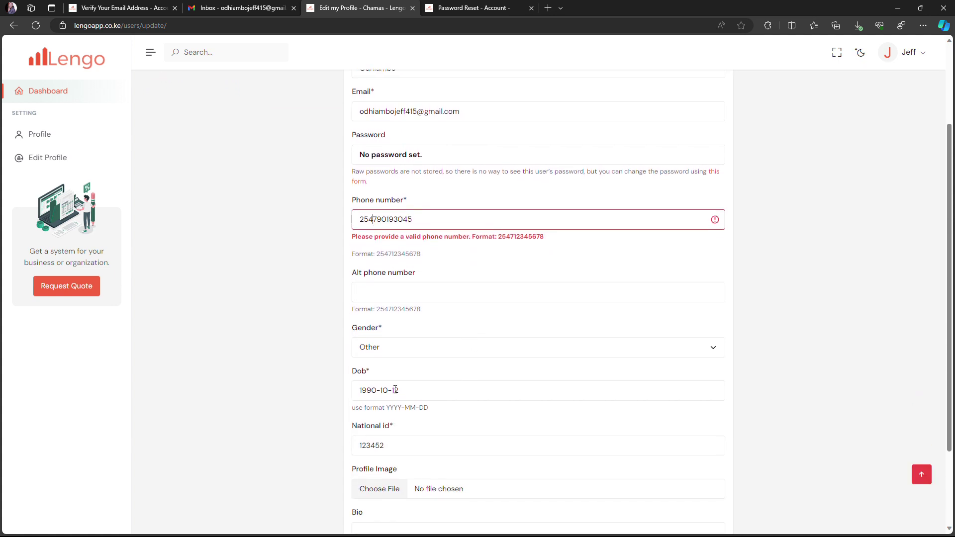
Change the birth year from 1990 to 2010, making the date 2010-10-12
click(403, 398)
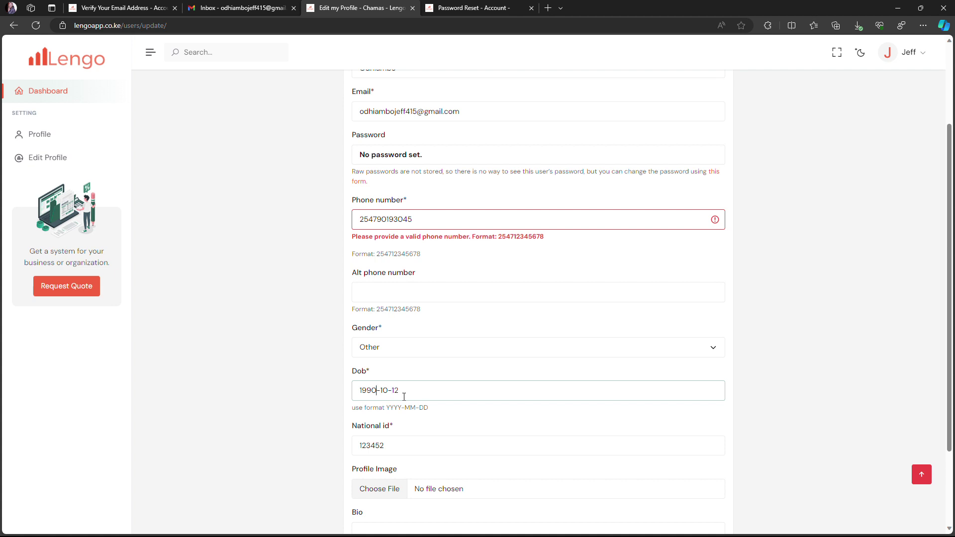
key(BackSpace)
key(BackSpace)
key(BackSpace)
key(BackSpace)
text(200)
key(BackSpace)
text(10)
scroll(404, 397, down, 3)
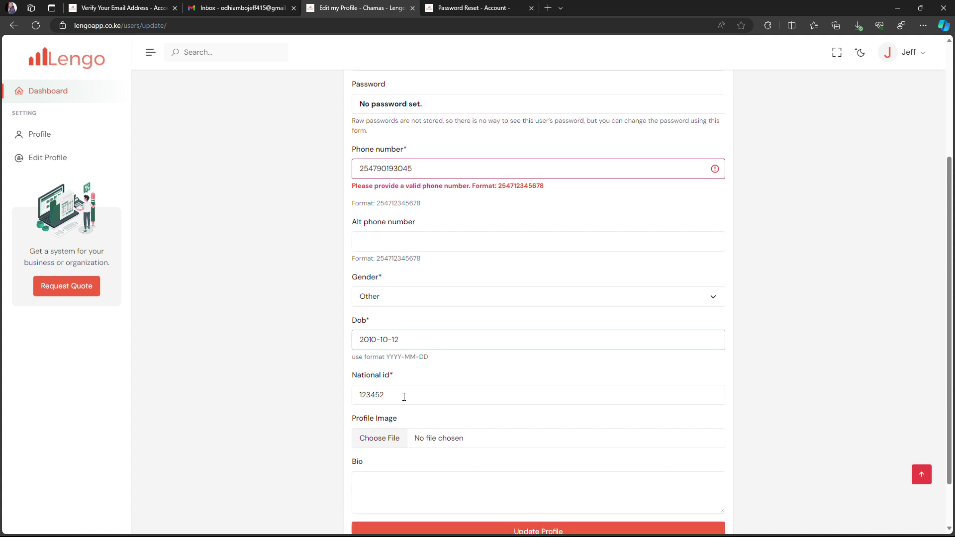
Submit the profile update, review the duplicate-phone and under-18 errors, and dismiss the alert
click(412, 480)
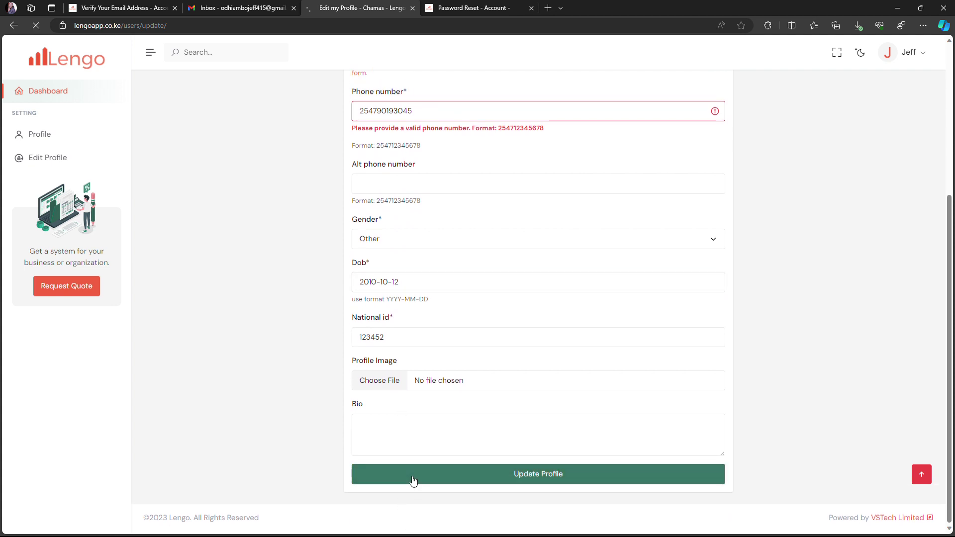
scroll(412, 470, down, 2)
scroll(416, 467, down, 2)
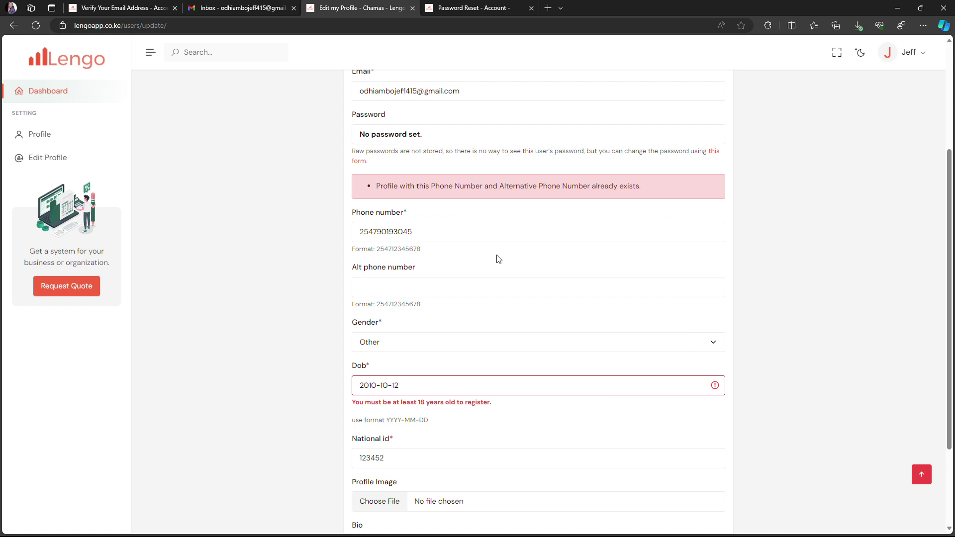
scroll(499, 259, up, 1)
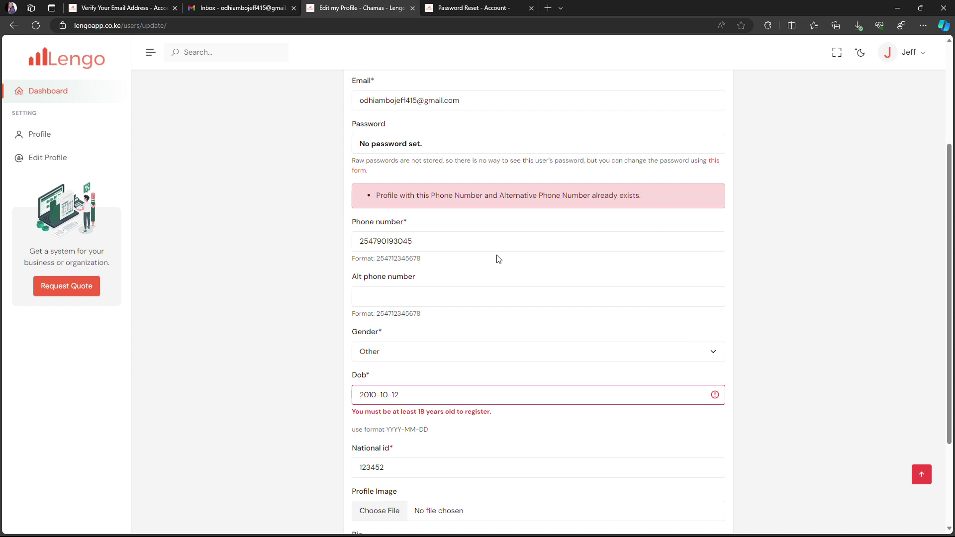
scroll(499, 259, up, 3)
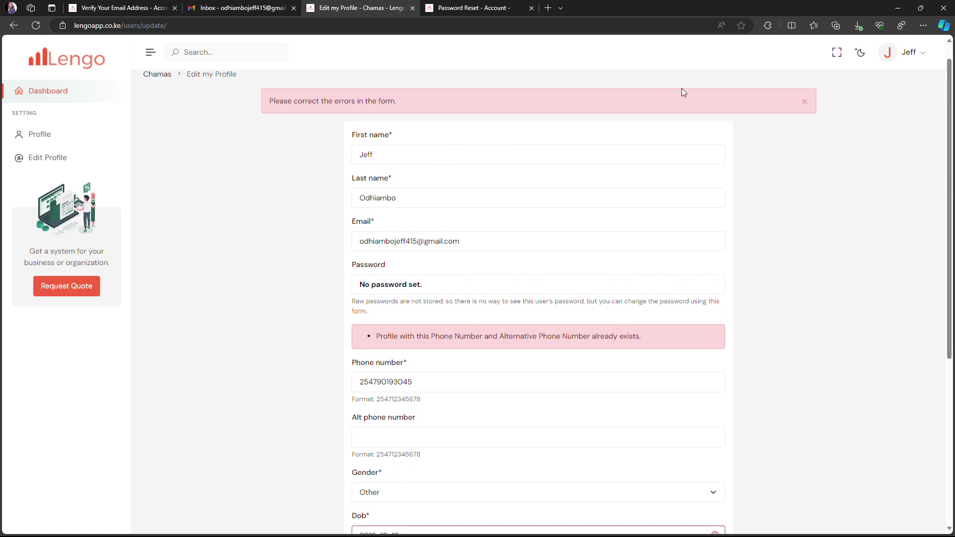
click(804, 101)
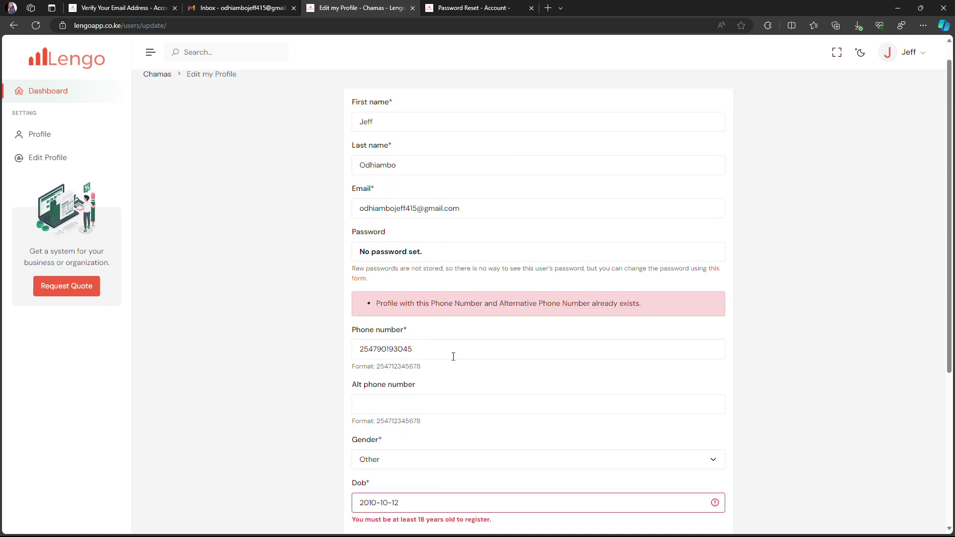
Change the date of birth to 1930-10-10
scroll(446, 396, down, 1)
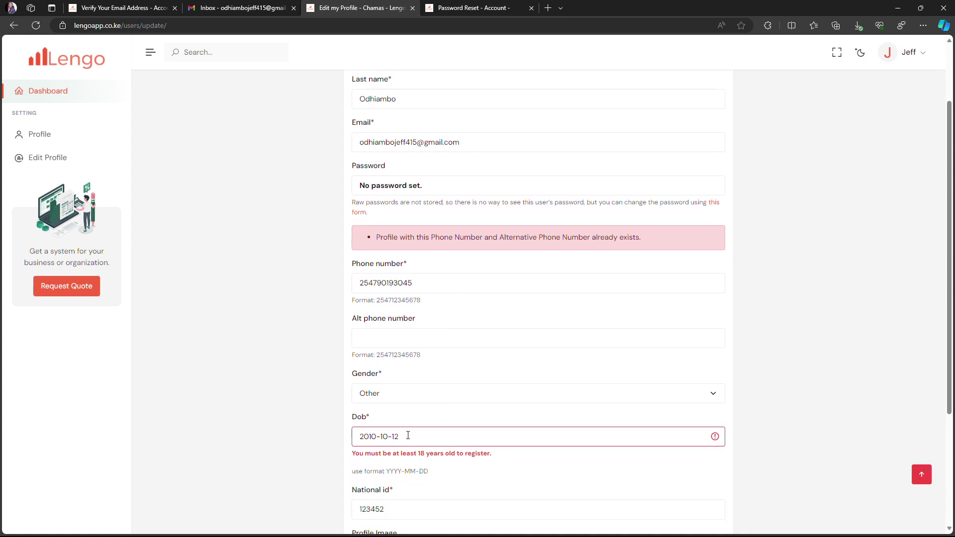
click(407, 436)
key(BackSpace)
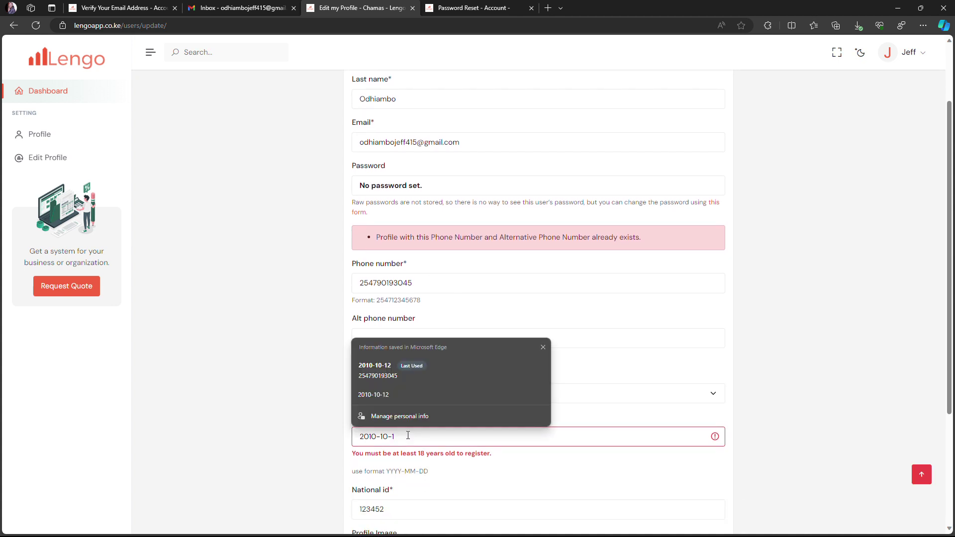
text(0)
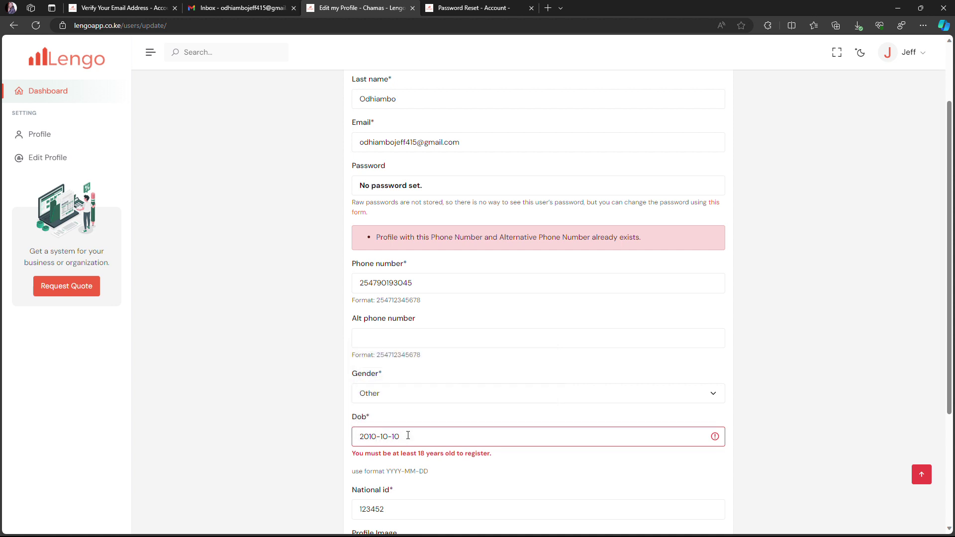
key(BackSpace)
key(BackSpace)
key(BackSpace)
key(BackSpace)
text(1930)
Set the gender to Male
scroll(408, 436, down, 2)
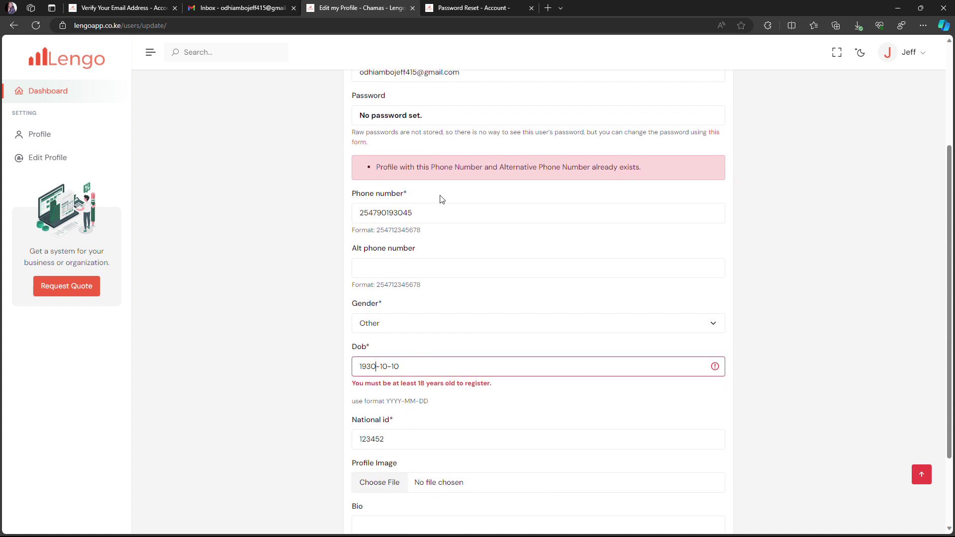
click(397, 320)
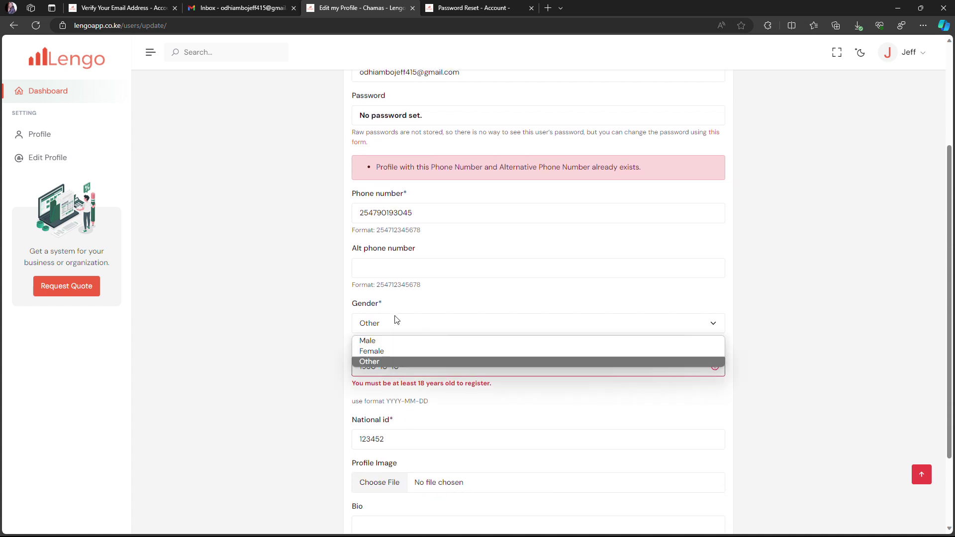
click(395, 342)
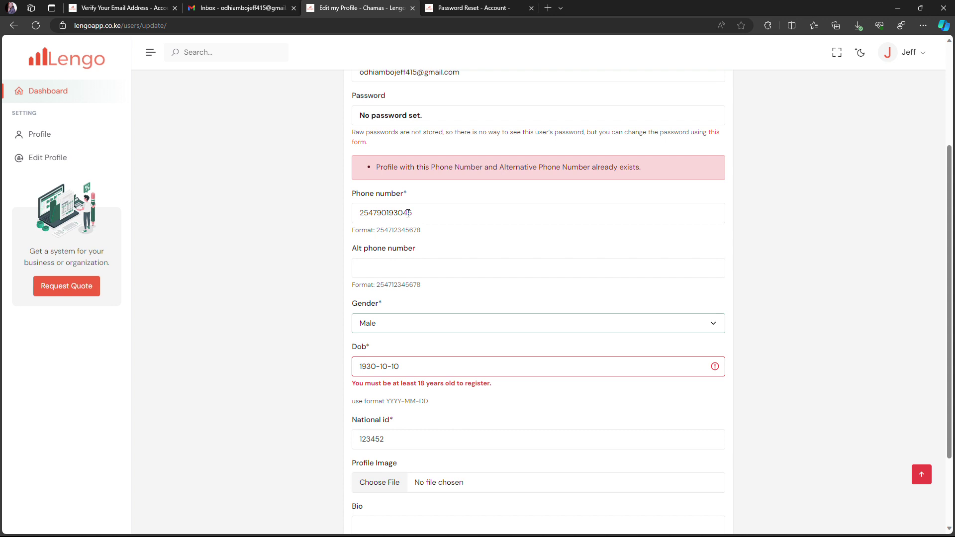
Change the phone number's last digits to 17 and submit the profile update
click(414, 213)
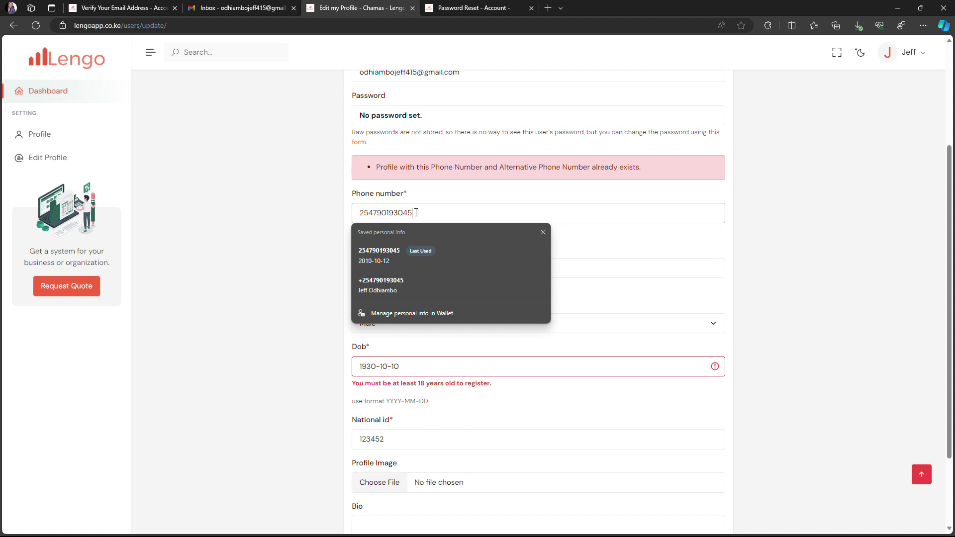
key(BackSpace)
key(BackSpace)
text(1)
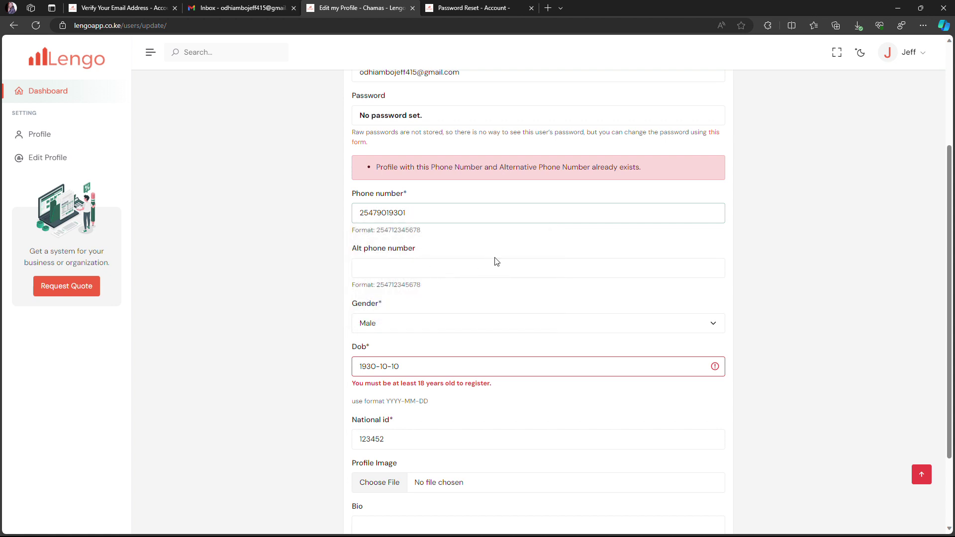
text(7)
scroll(496, 261, down, 1)
scroll(496, 261, down, 2)
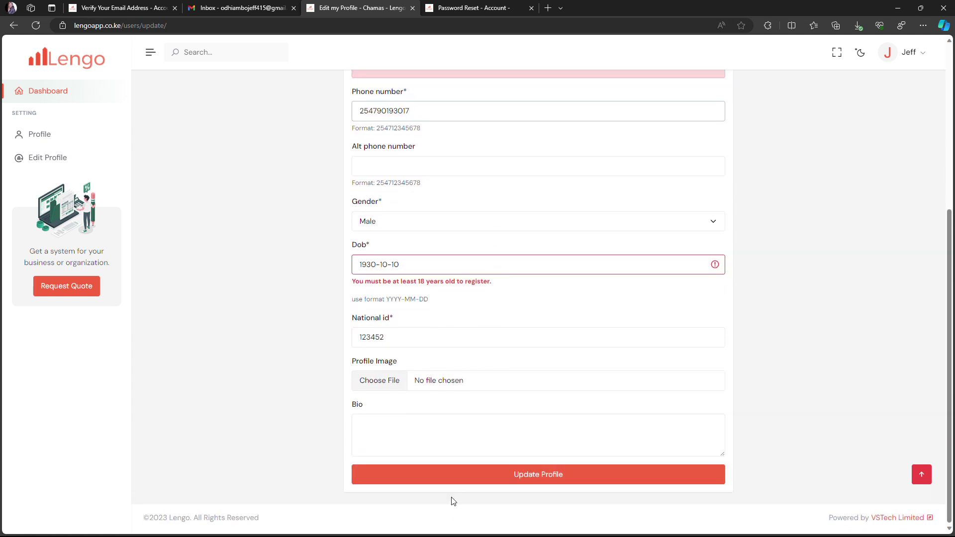
click(451, 480)
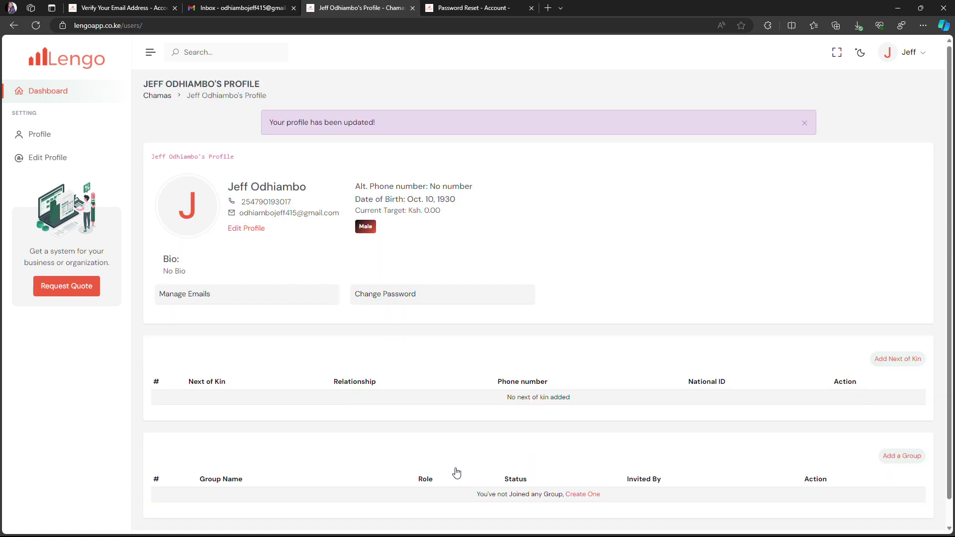
Dismiss the success banner, preview the Add Next of Kin and Add a Group forms, then open the Dashboard
click(804, 123)
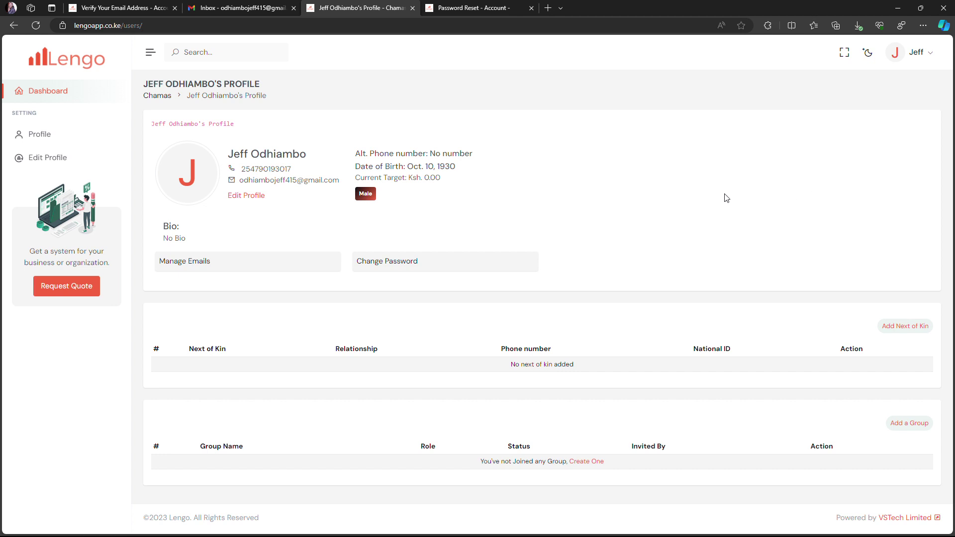
click(920, 328)
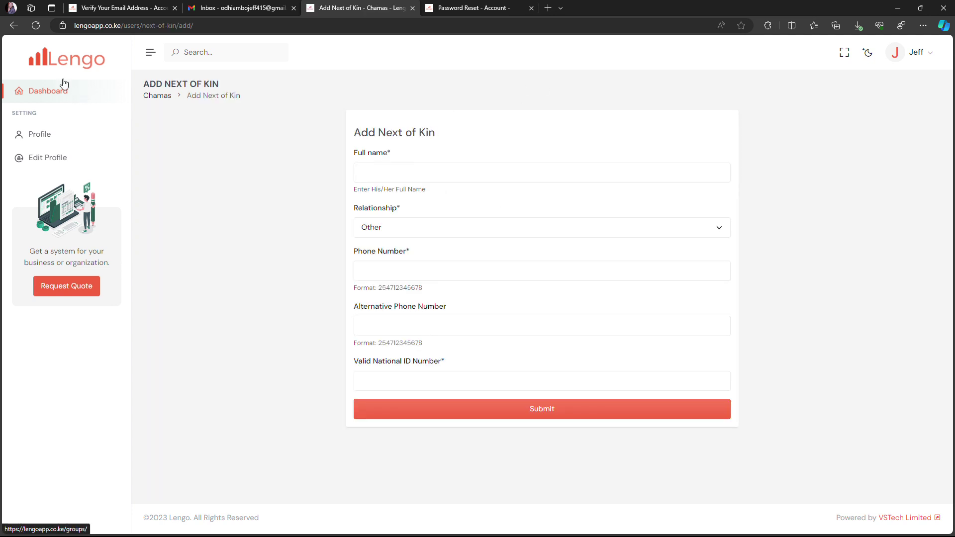
click(14, 26)
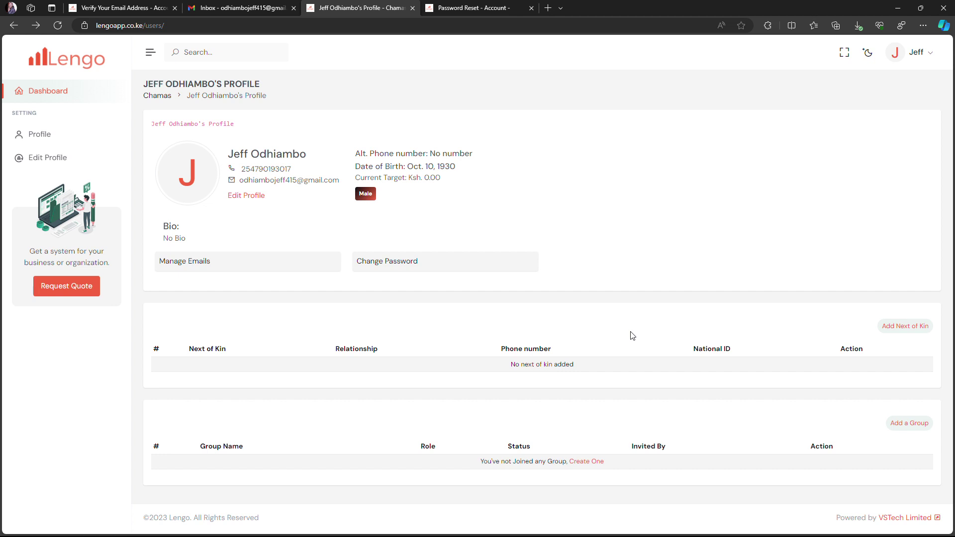
click(898, 429)
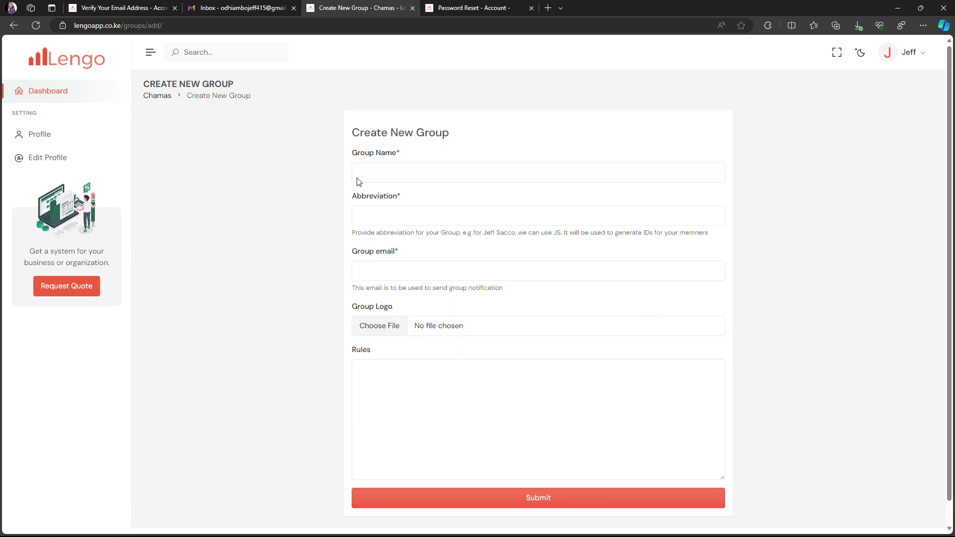
click(61, 90)
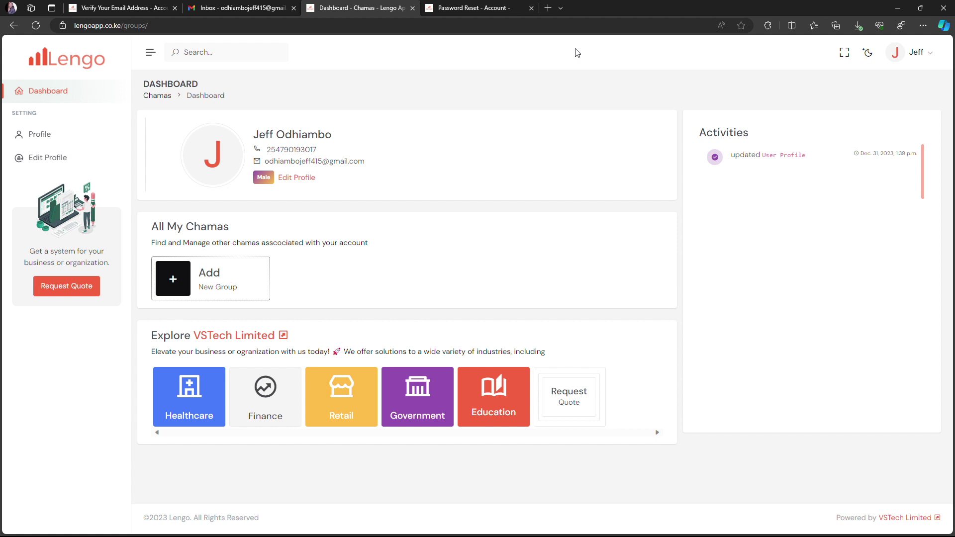
In the Verify Email tab, load the Lengo homepage at lengoapp.co.ke
click(165, 15)
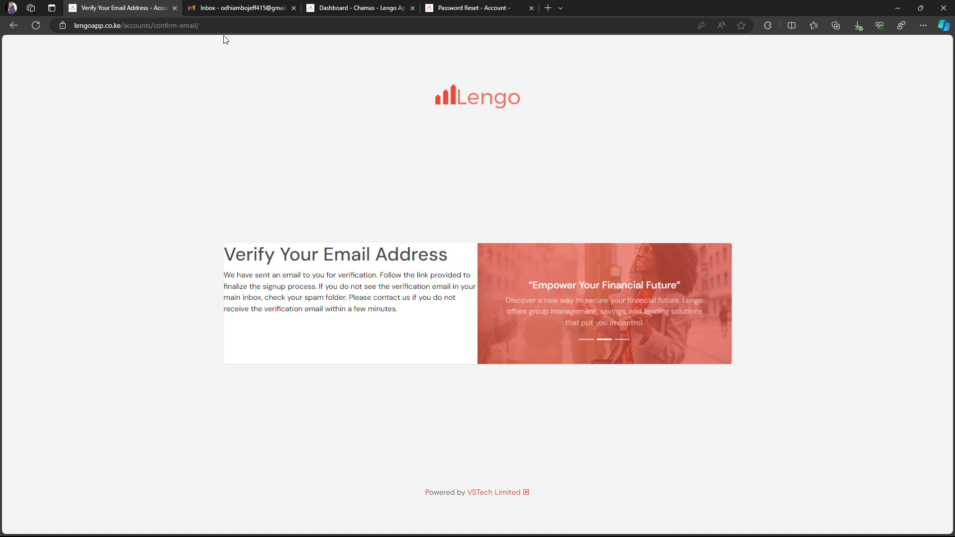
drag(221, 26, 137, 25)
key(BackSpace)
key(BackSpace)
key(BackSpace)
key(BackSpace)
key(BackSpace)
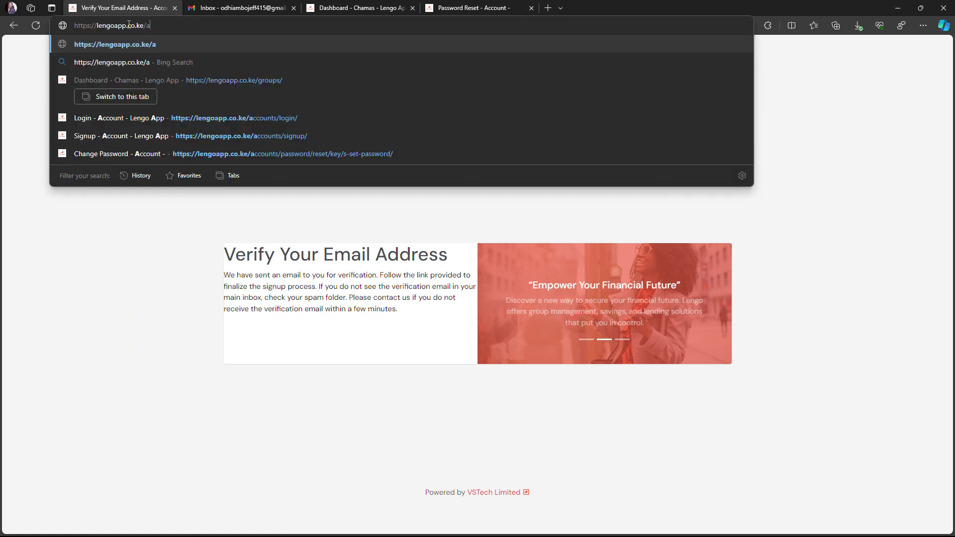
key(Return)
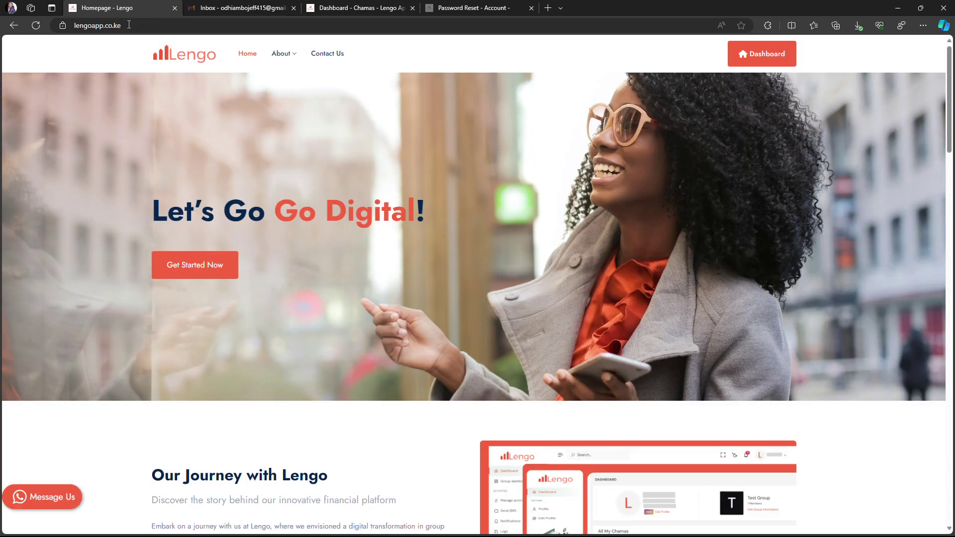
Go to the Contact Us page and review its contacts and message form
click(331, 55)
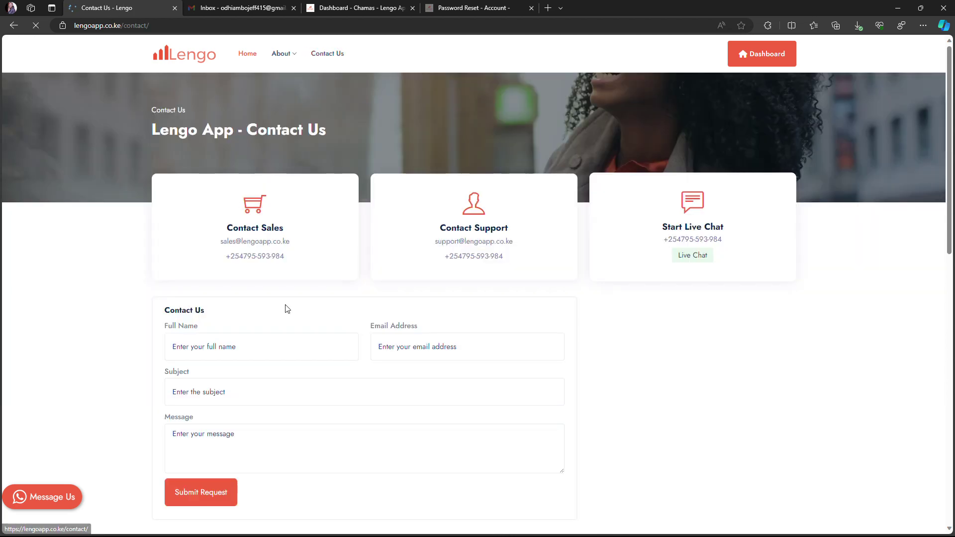
click(254, 357)
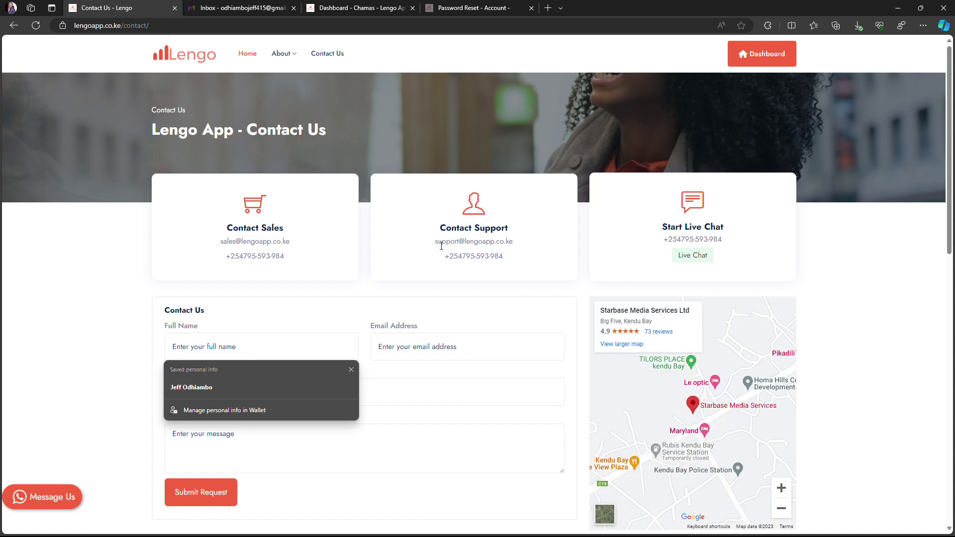
drag(434, 244, 547, 240)
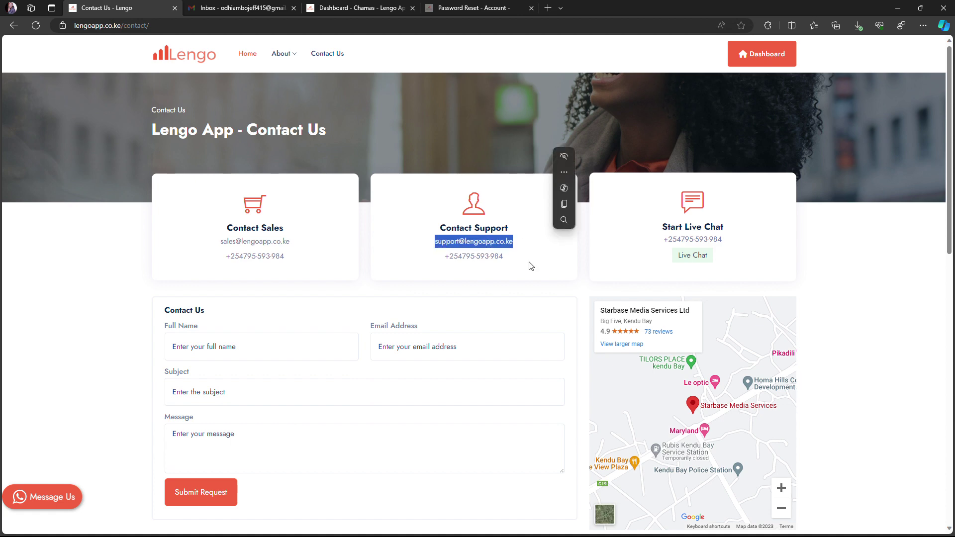
click(427, 262)
scroll(427, 262, up, 5)
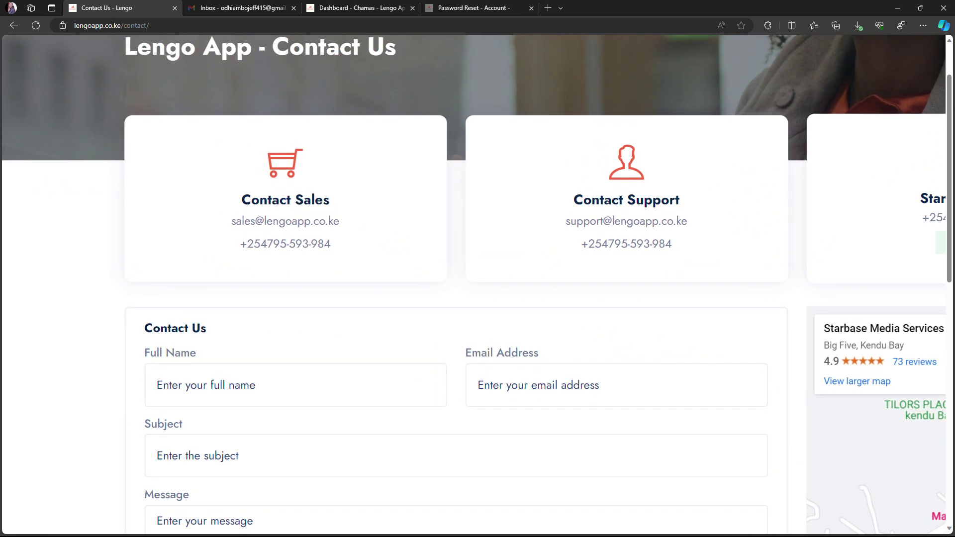
scroll(770, 369, up, 5)
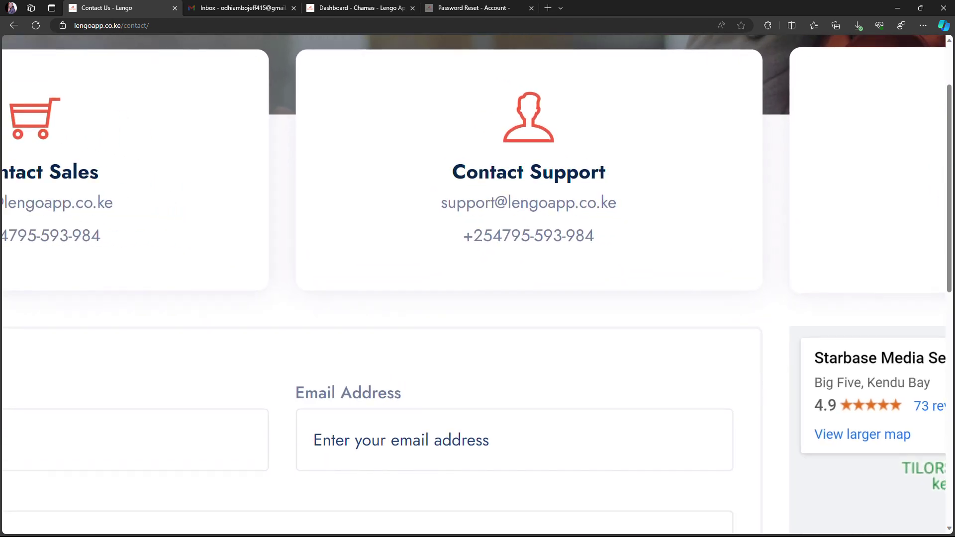
scroll(430, 272, down, 5)
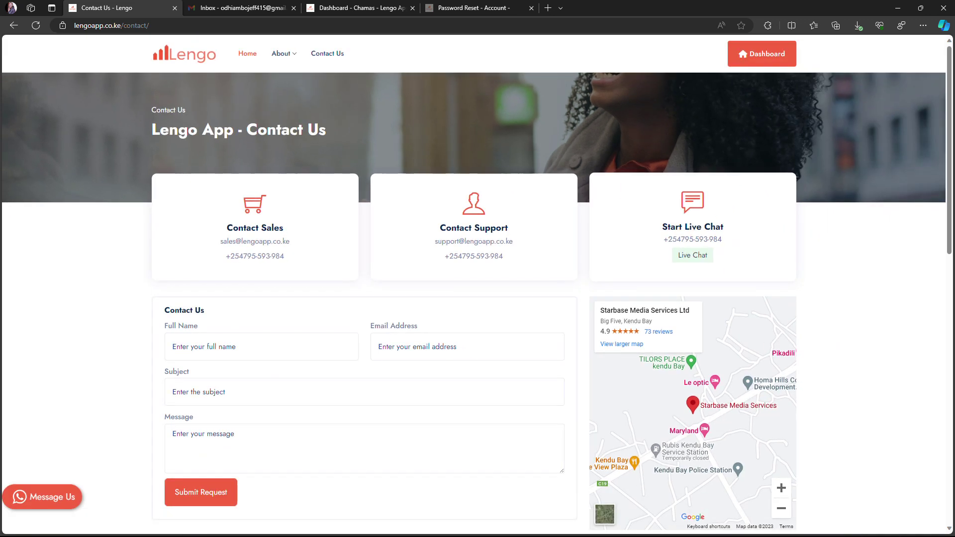